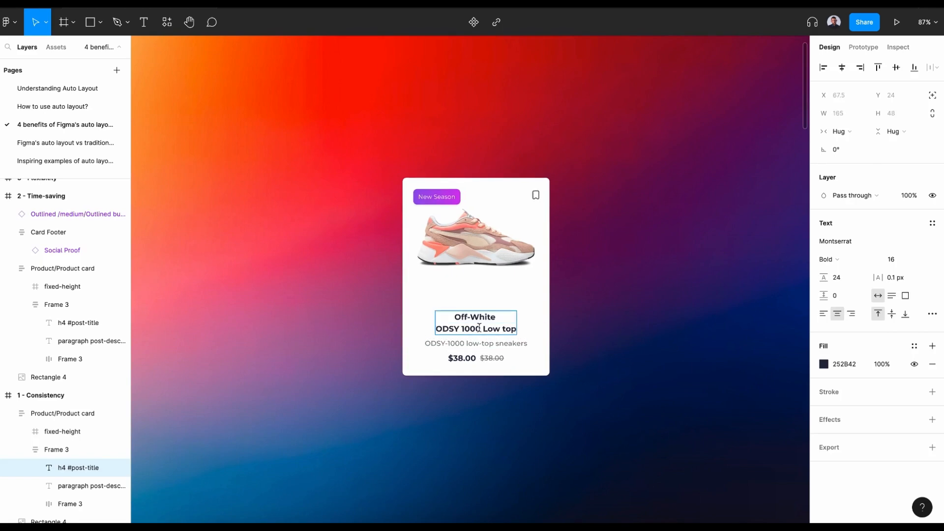
Move the rating stars footer and the Add to cart button into the product card below its price
{"action": "left_click", "coordinate": [609, 371]}
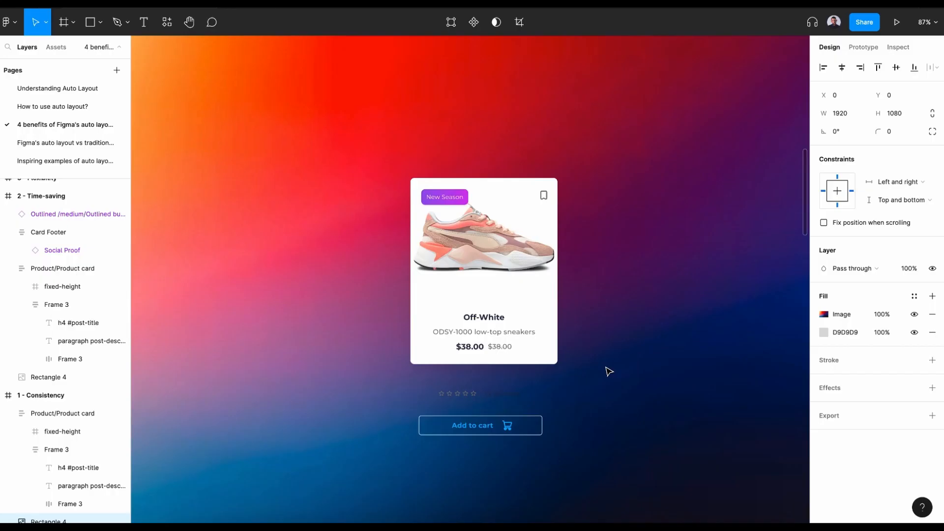
{"action": "left_click", "coordinate": [483, 398]}
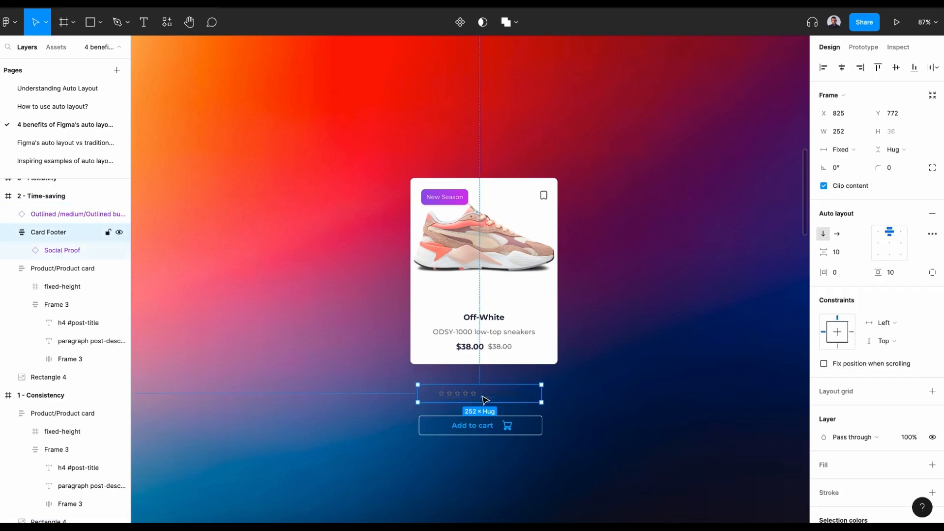
{"action": "left_click_drag", "start_coordinate": [444, 394], "coordinate": [461, 358]}
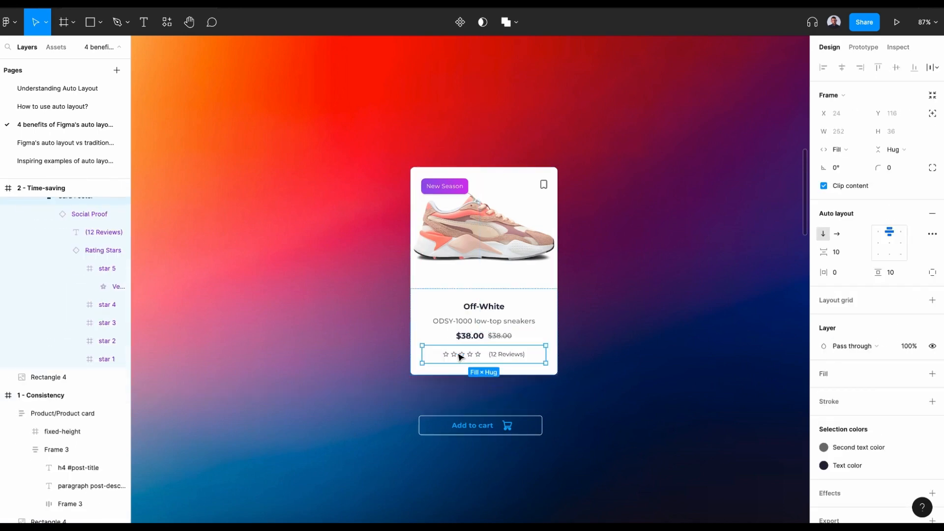
{"action": "left_click", "coordinate": [451, 426]}
{"action": "left_click_drag", "start_coordinate": [452, 425], "coordinate": [462, 365]}
{"action": "left_click", "coordinate": [578, 420]}
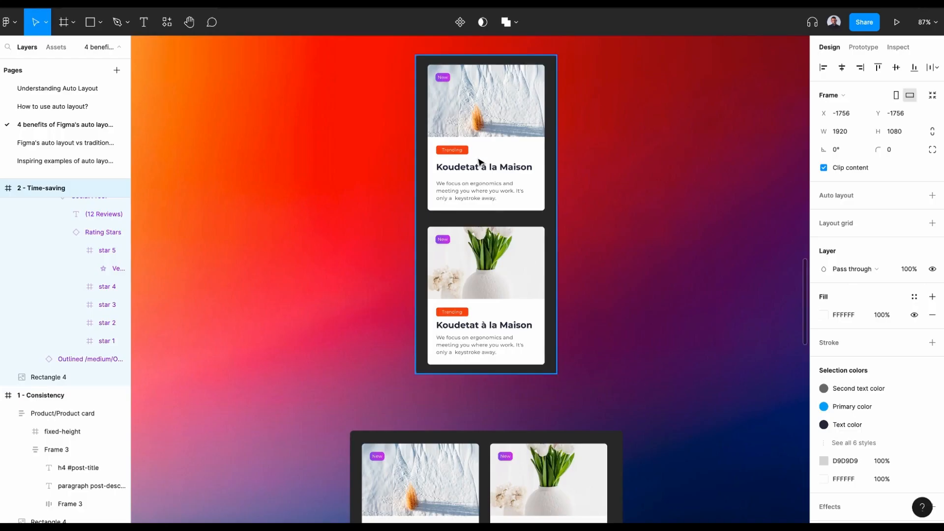
Reduce the spacing between items in the text area of the upper content card in the Flexibility frame
{"action": "left_click", "coordinate": [483, 164]}
{"action": "double_click", "coordinate": [480, 162]}
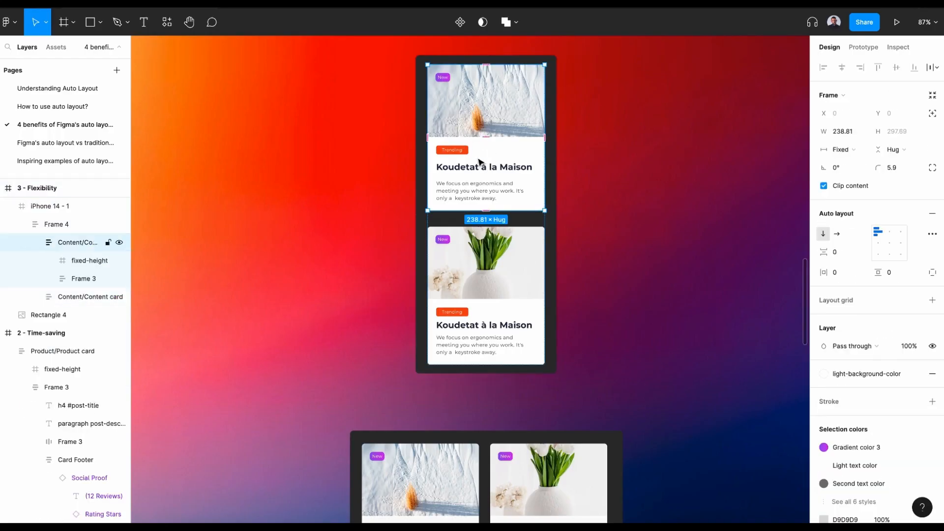
{"action": "double_click", "coordinate": [480, 162]}
{"action": "left_click_drag", "start_coordinate": [824, 252], "coordinate": [797, 253]}
{"action": "left_click", "coordinate": [532, 219]}
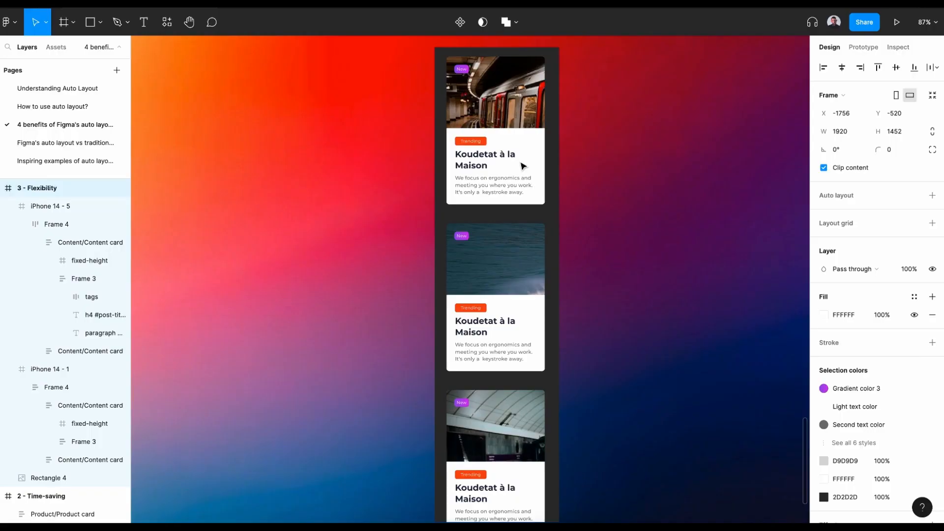
Try resizing the width of the phone frame with stacked cards in the Scalability section
{"action": "left_click", "coordinate": [473, 75]}
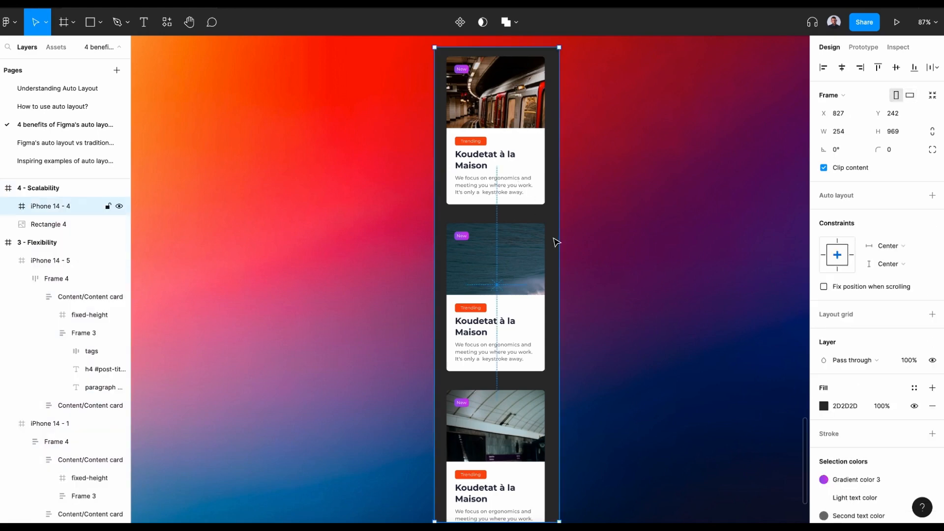
{"action": "mouse_move", "coordinate": [559, 240]}
{"action": "left_mouse_down"}
{"action": "mouse_move", "coordinate": [664, 239]}
{"action": "mouse_move", "coordinate": [552, 234]}
{"action": "mouse_move", "coordinate": [583, 243]}
{"action": "mouse_move", "coordinate": [654, 238]}
{"action": "mouse_move", "coordinate": [559, 233]}
{"action": "left_mouse_up"}
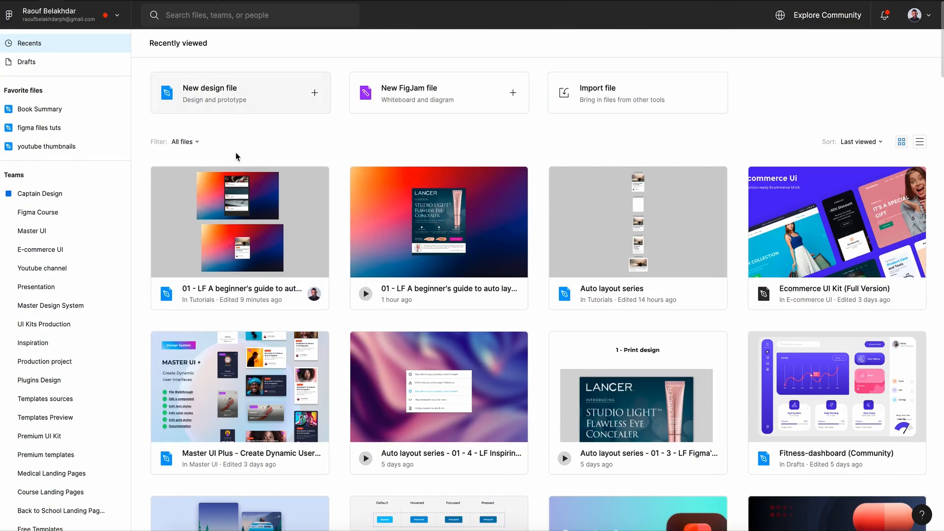
Create a new design file and draw a portrait frame about 288 × 421 on the canvas
{"action": "left_click", "coordinate": [212, 97]}
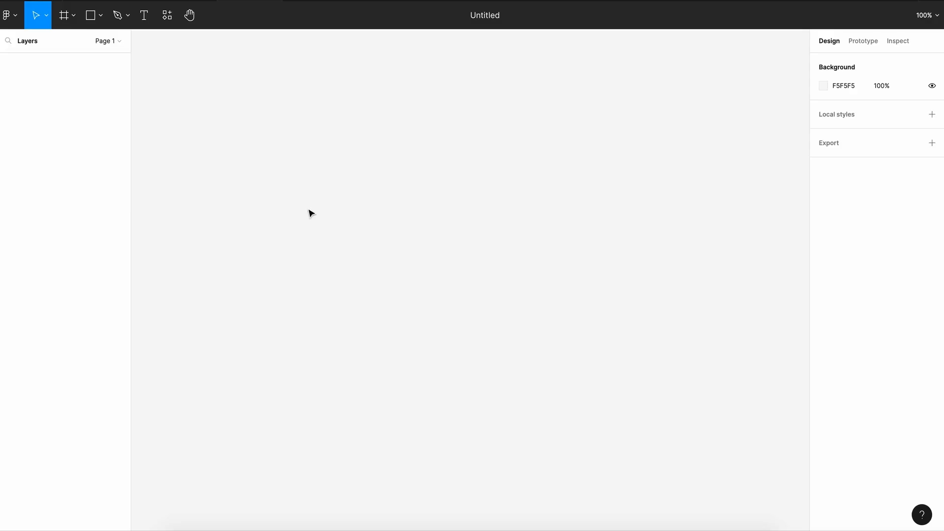
{"action": "left_click", "coordinate": [66, 16]}
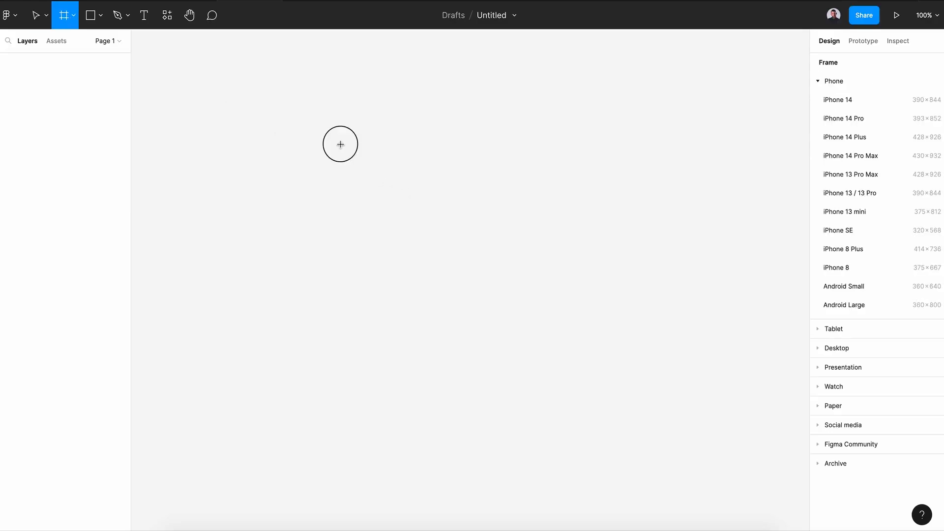
{"action": "left_click_drag", "start_coordinate": [340, 144], "coordinate": [503, 390]}
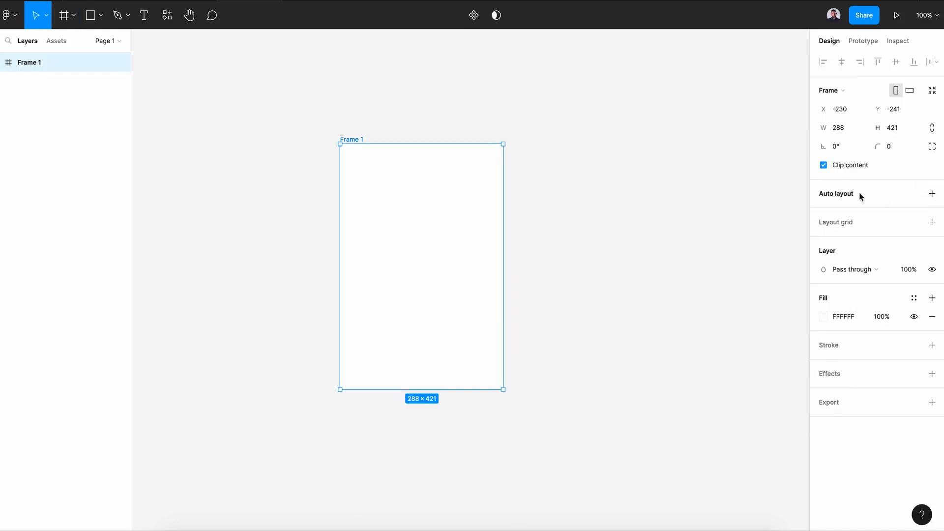
Add vertical auto layout to the frame and draw a rectangle about 274 × 174 inside it
{"action": "left_click", "coordinate": [933, 194]}
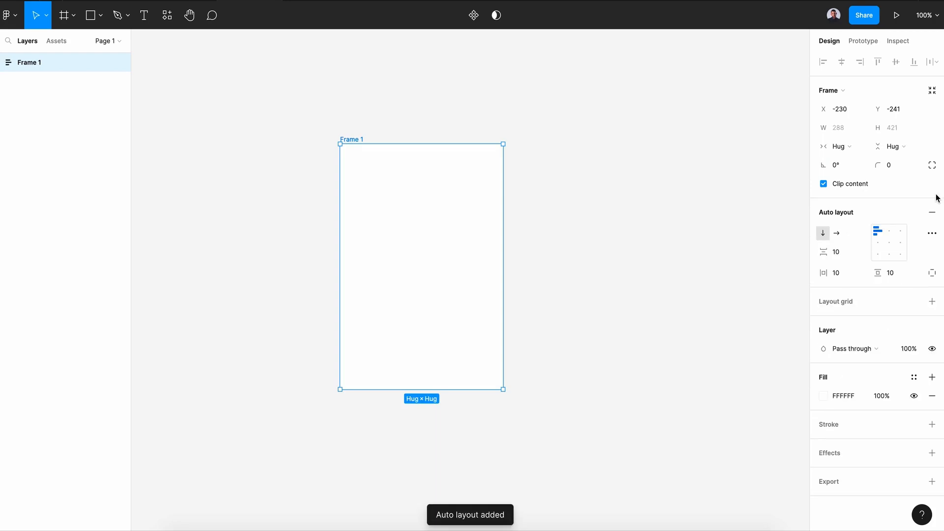
{"action": "left_click", "coordinate": [825, 236]}
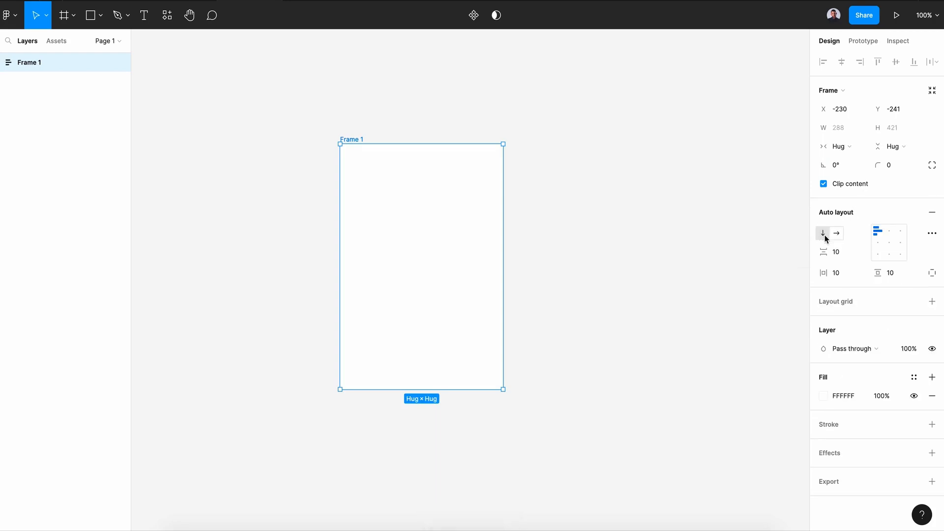
{"action": "left_click", "coordinate": [89, 20]}
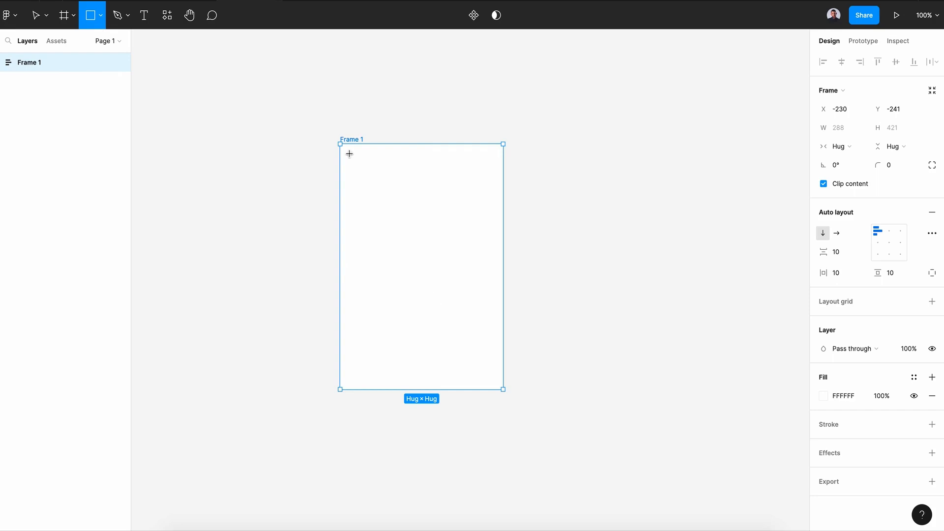
{"action": "left_click_drag", "start_coordinate": [349, 152], "coordinate": [501, 254]}
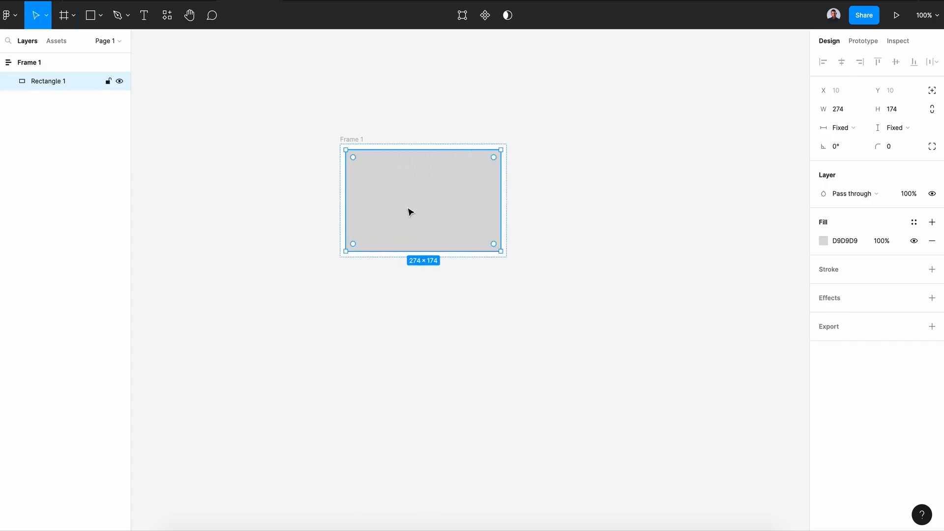
Examine the frame's horizontal and vertical auto layout padding
{"action": "left_click", "coordinate": [348, 141]}
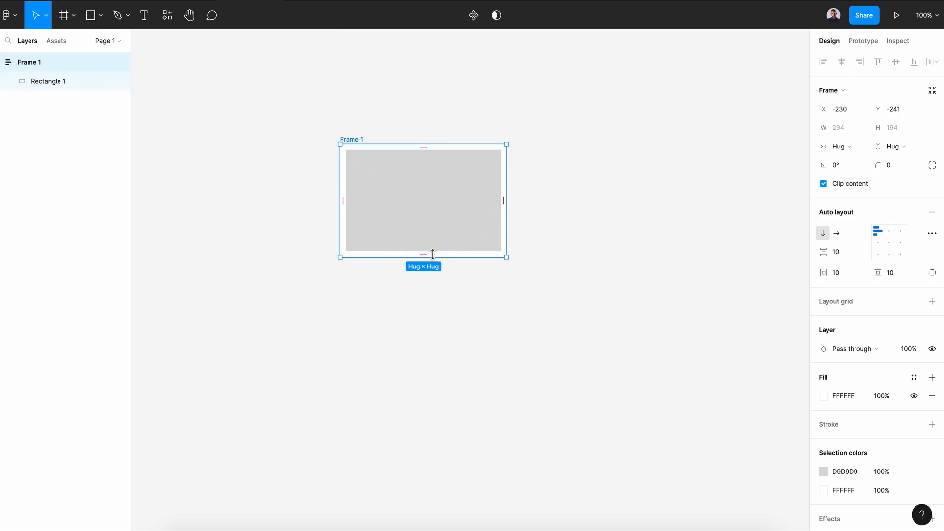
{"action": "left_click", "coordinate": [838, 274]}
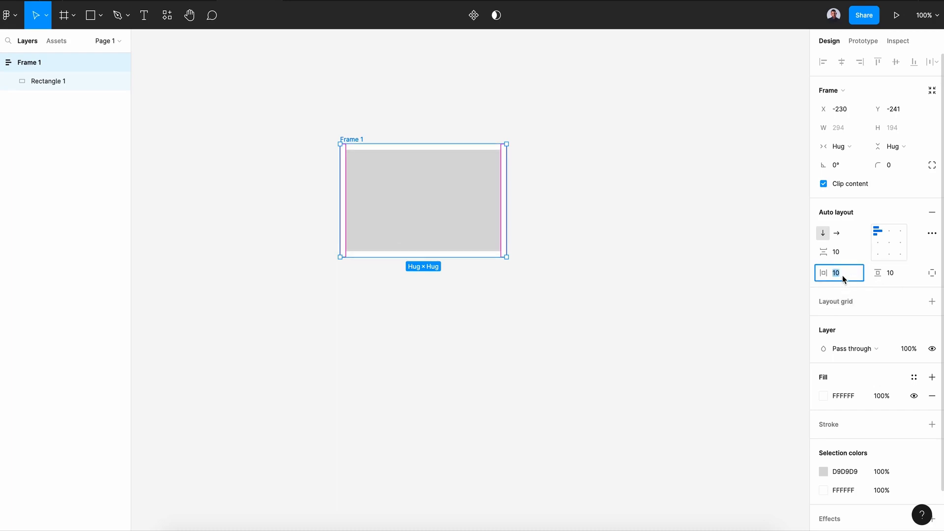
{"action": "left_click", "coordinate": [899, 276]}
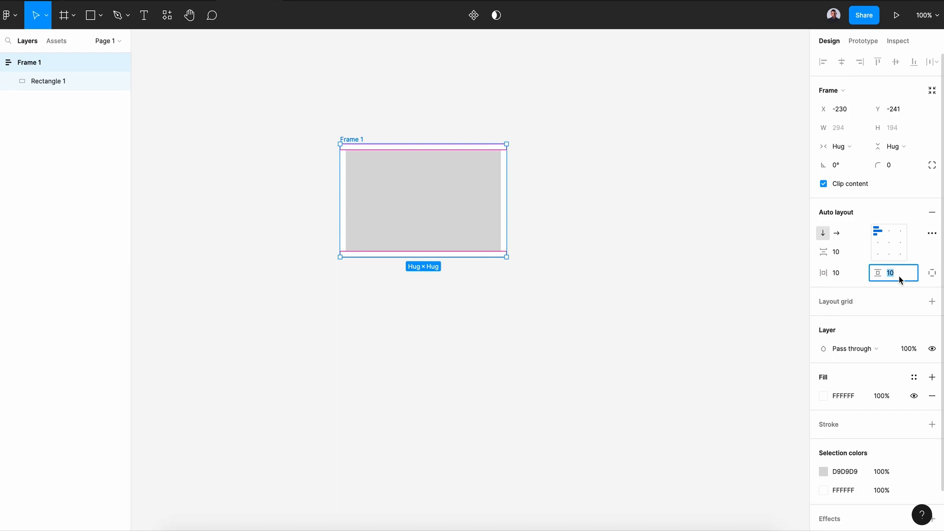
Fill the grey rectangle with a pink and purple abstract image using the Unsplash plugin, and close the plugin
{"action": "left_click", "coordinate": [420, 210]}
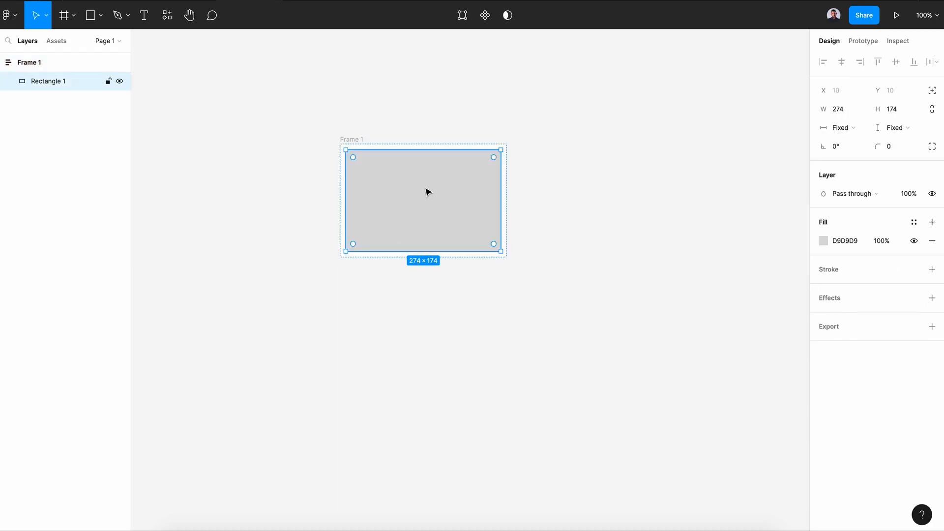
{"action": "left_click", "coordinate": [164, 17]}
{"action": "left_click", "coordinate": [220, 43]}
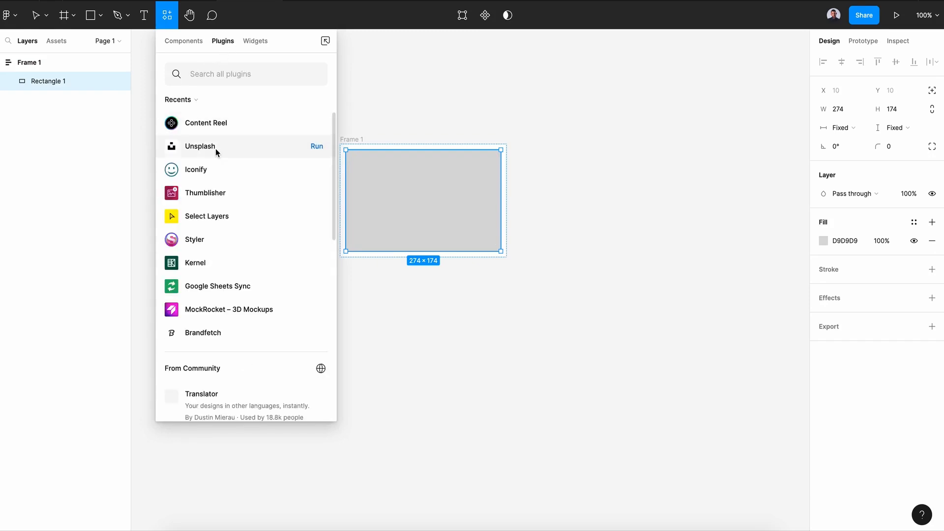
{"action": "left_click", "coordinate": [314, 147]}
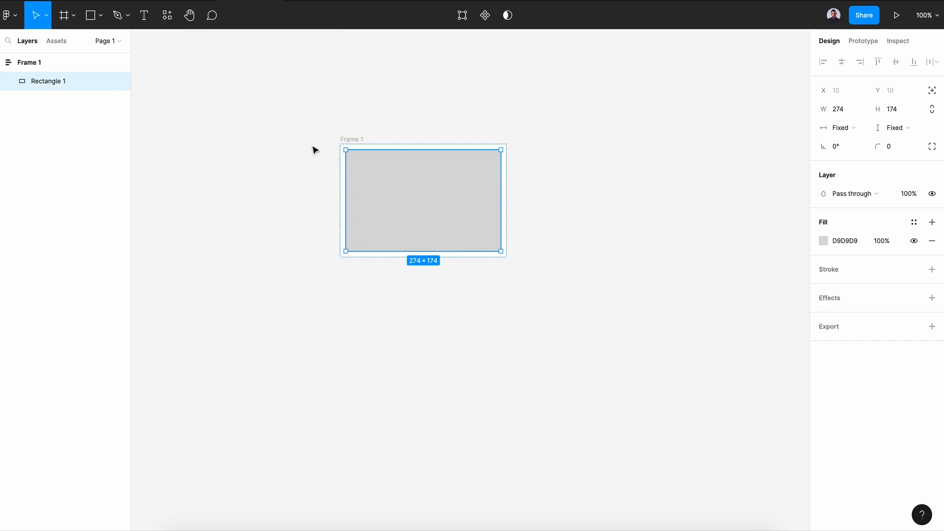
{"action": "left_click", "coordinate": [105, 199]}
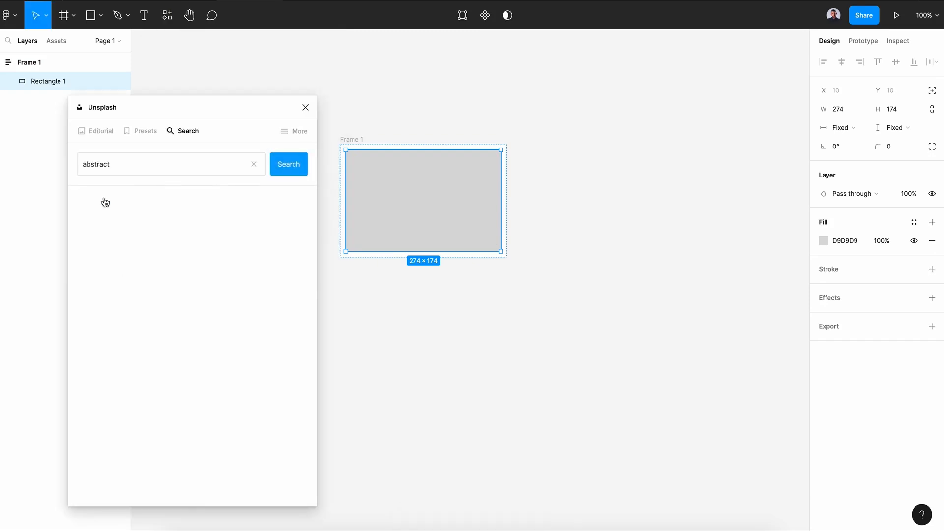
{"action": "left_click", "coordinate": [251, 271]}
{"action": "left_click", "coordinate": [305, 107]}
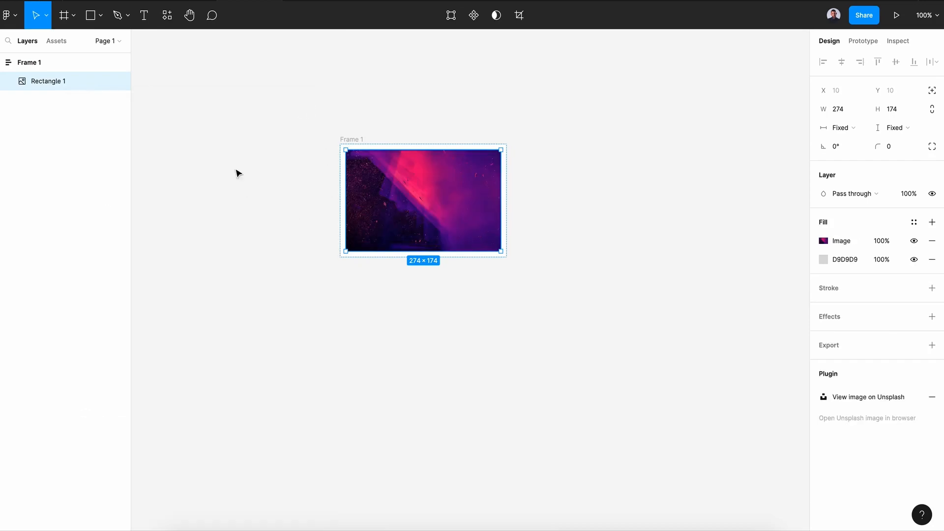
Add a text layer reading "Title" below the image inside the auto layout frame
{"action": "left_click", "coordinate": [144, 15]}
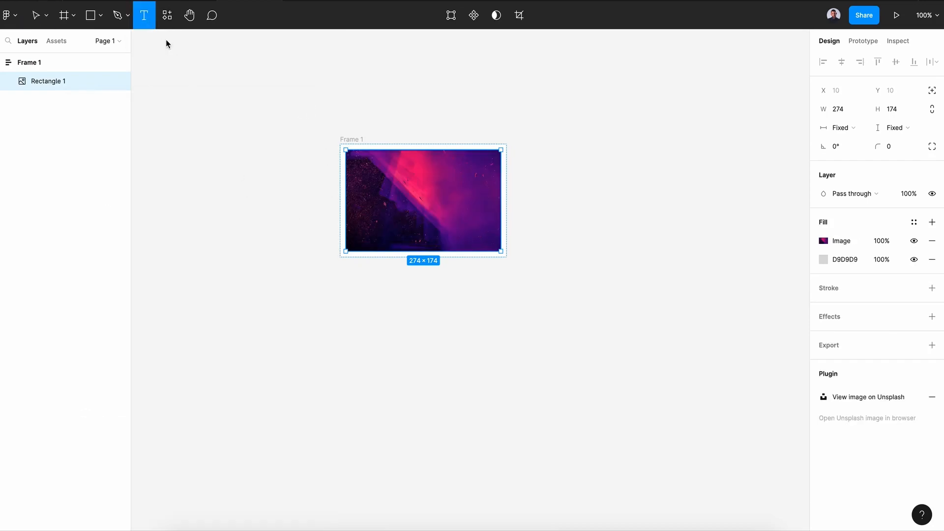
{"action": "left_click", "coordinate": [350, 259]}
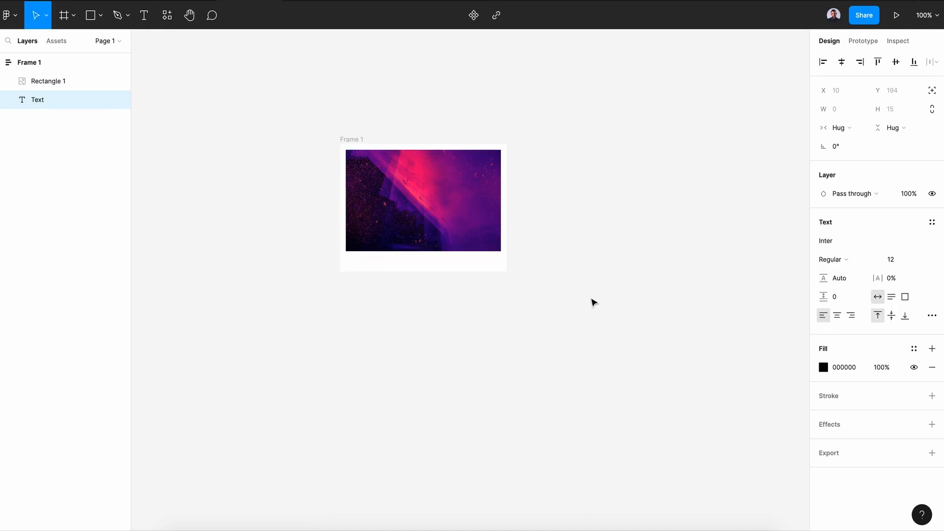
{"action": "type", "text": "Title"}
{"action": "key", "text": "Escape"}
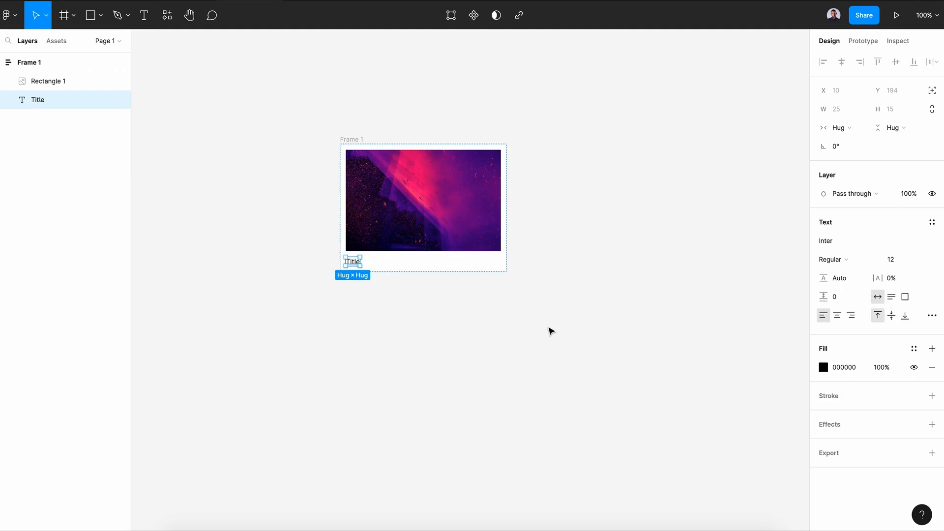
Duplicate the Title text inside the frame and change the copy to "Paragraph"
{"action": "key", "text": "ctrl+d"}
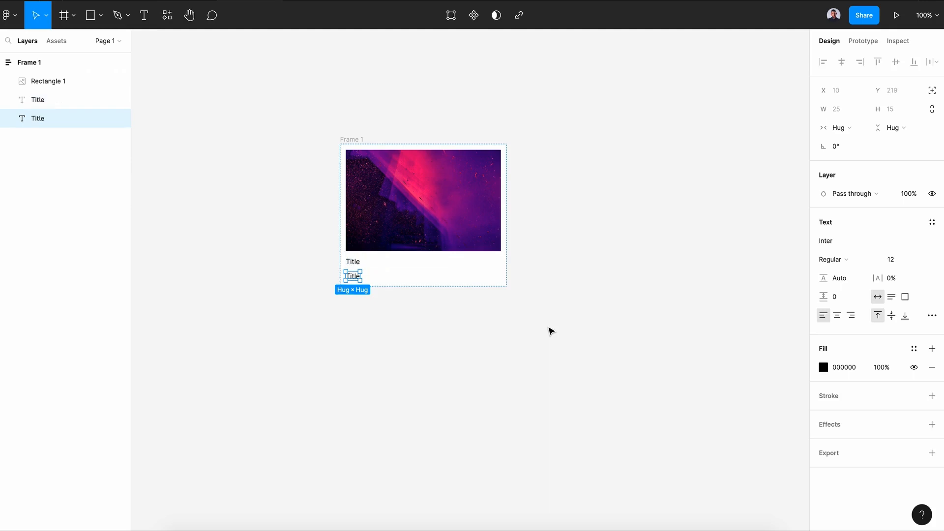
{"action": "double_click", "coordinate": [358, 278]}
{"action": "type", "text": "Parag"}
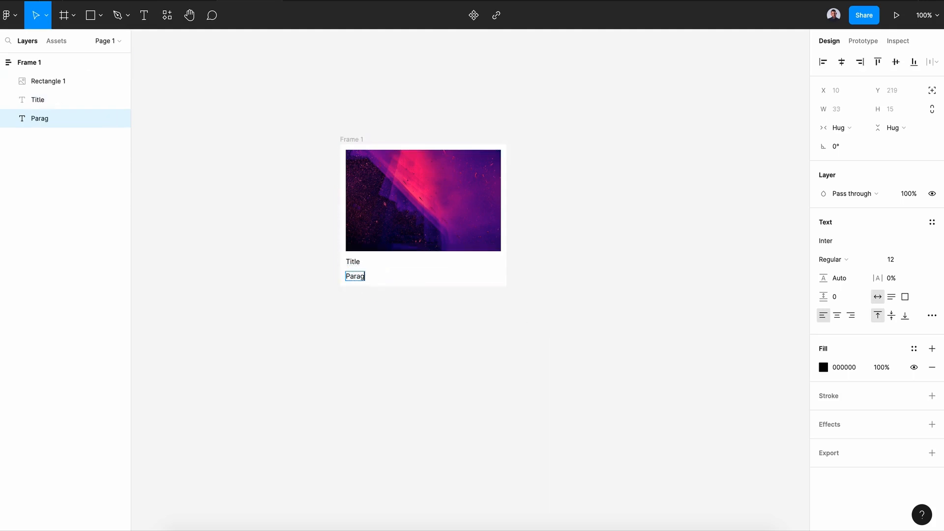
{"action": "type", "text": "raph"}
{"action": "left_click", "coordinate": [371, 359]}
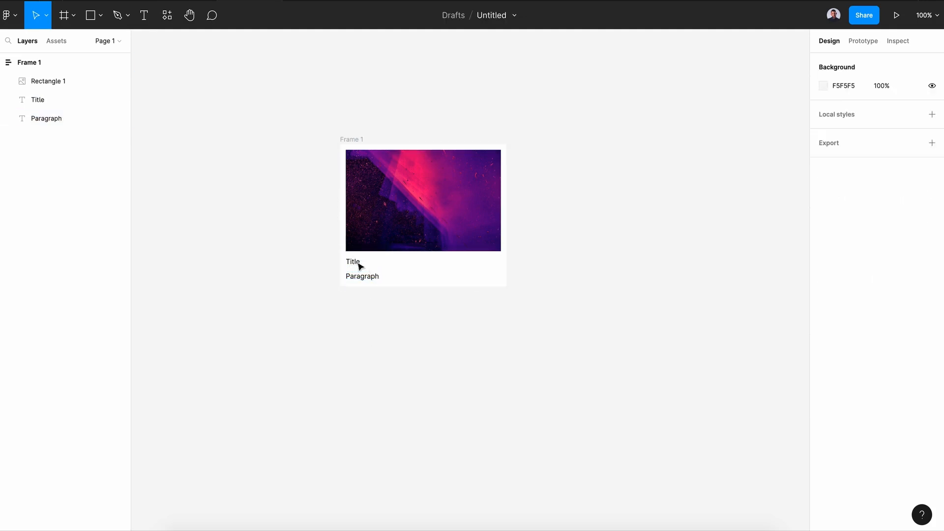
Run the Content Reel plugin and replace the Title text with its Full Name (first last) content
{"action": "left_click", "coordinate": [168, 16]}
{"action": "mouse_move", "coordinate": [247, 144]}
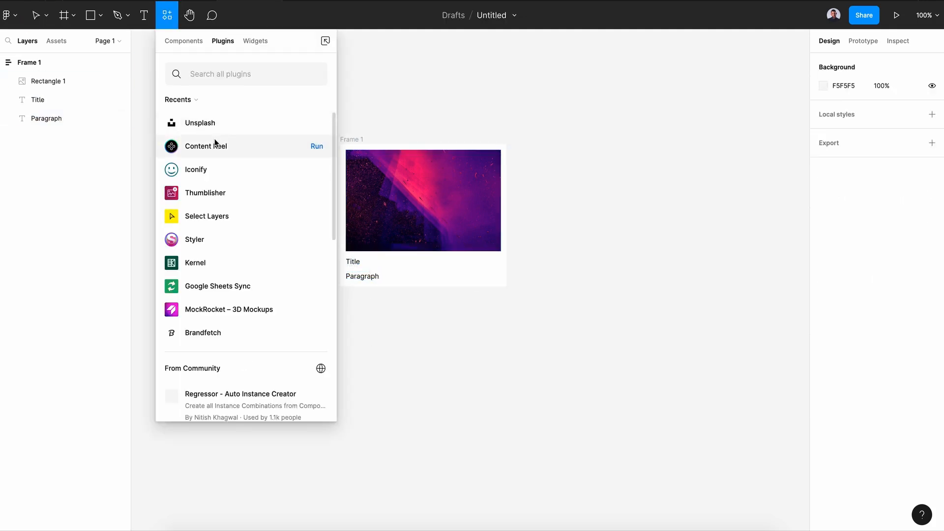
{"action": "left_click", "coordinate": [317, 146]}
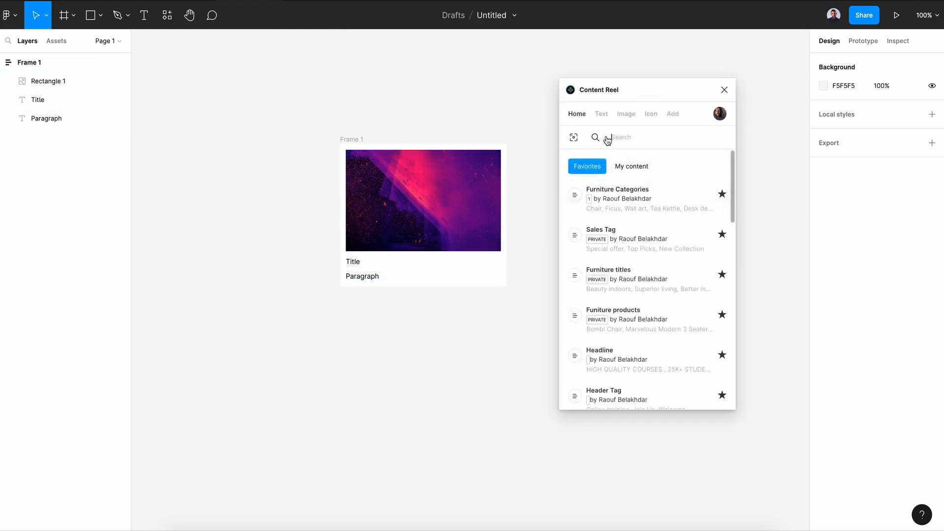
{"action": "left_click", "coordinate": [353, 266]}
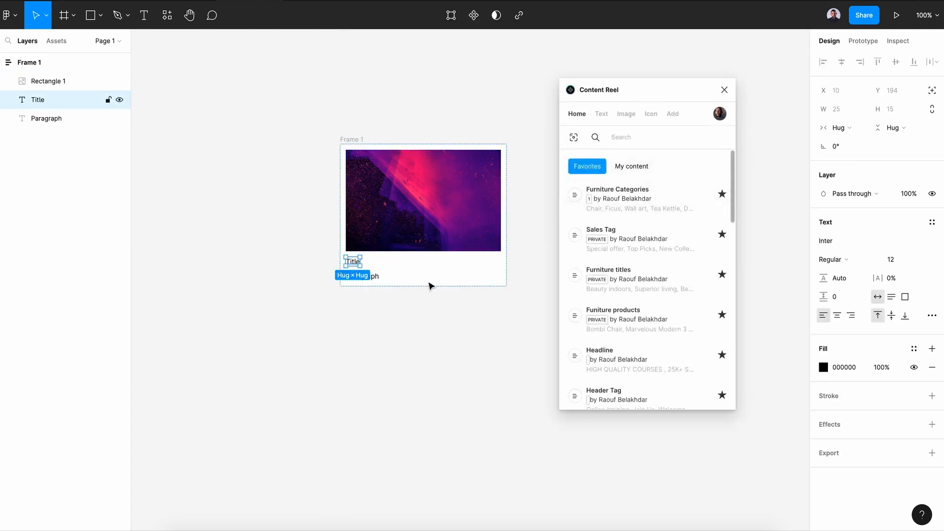
{"action": "left_click", "coordinate": [601, 115]}
{"action": "scroll", "coordinate": [660, 257], "scroll_direction": "down", "scroll_amount": 2}
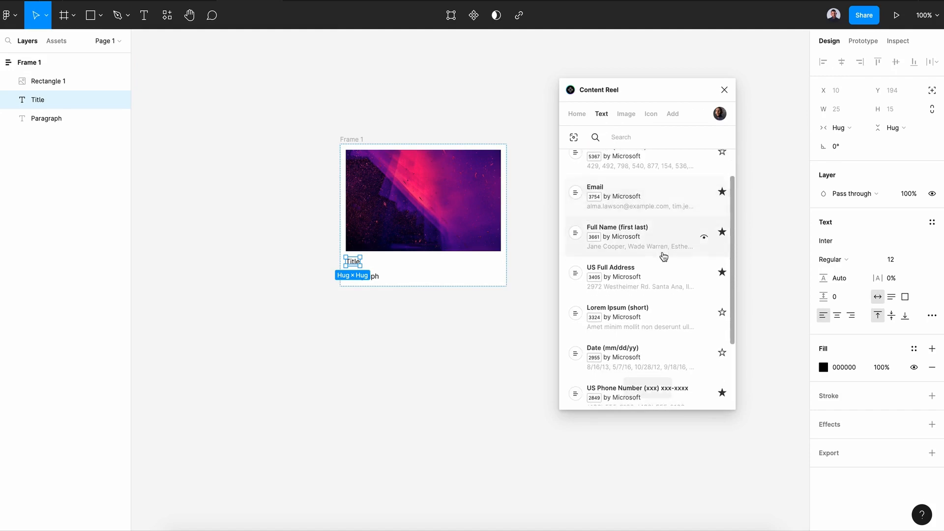
{"action": "left_click", "coordinate": [632, 240]}
Replace the Paragraph text with Content Reel's Lorem Ipsum (short) content and close the plugin
{"action": "left_click", "coordinate": [359, 275]}
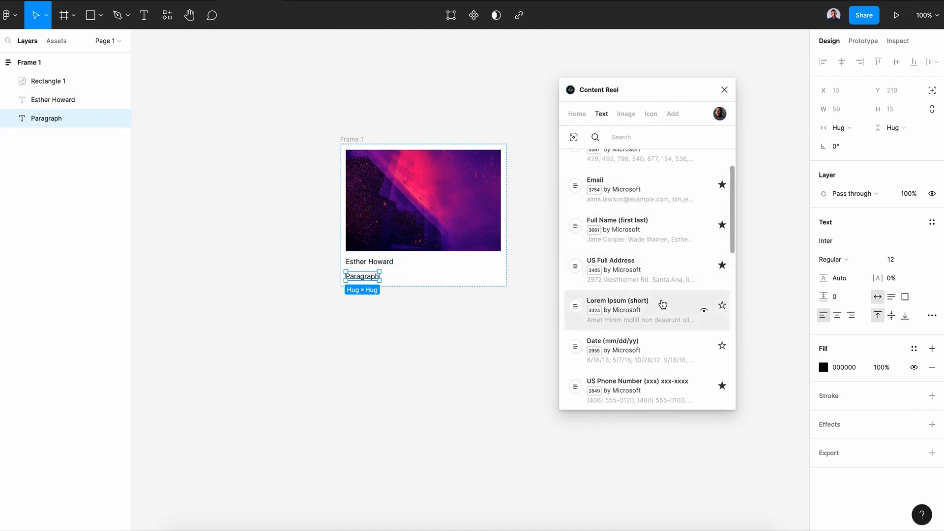
{"action": "scroll", "coordinate": [661, 303], "scroll_direction": "down", "scroll_amount": 2}
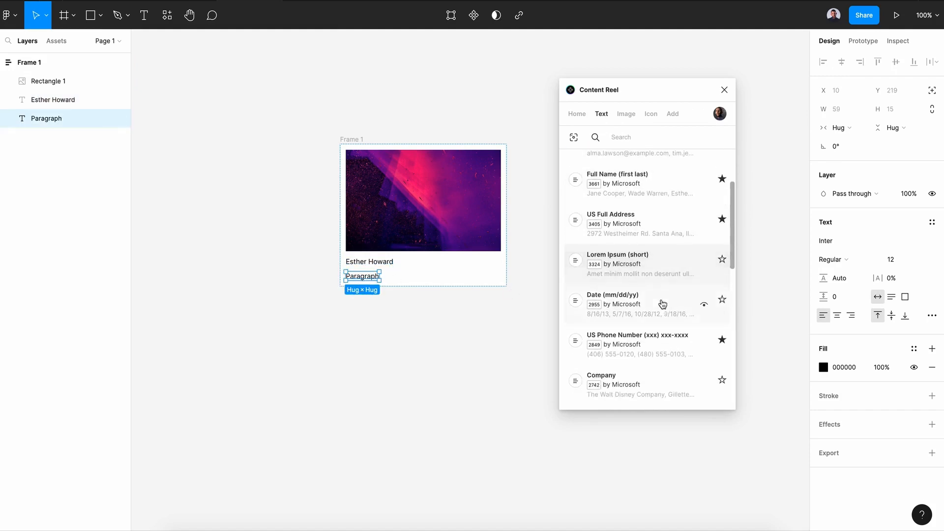
{"action": "left_click", "coordinate": [624, 265]}
{"action": "key", "text": "Escape"}
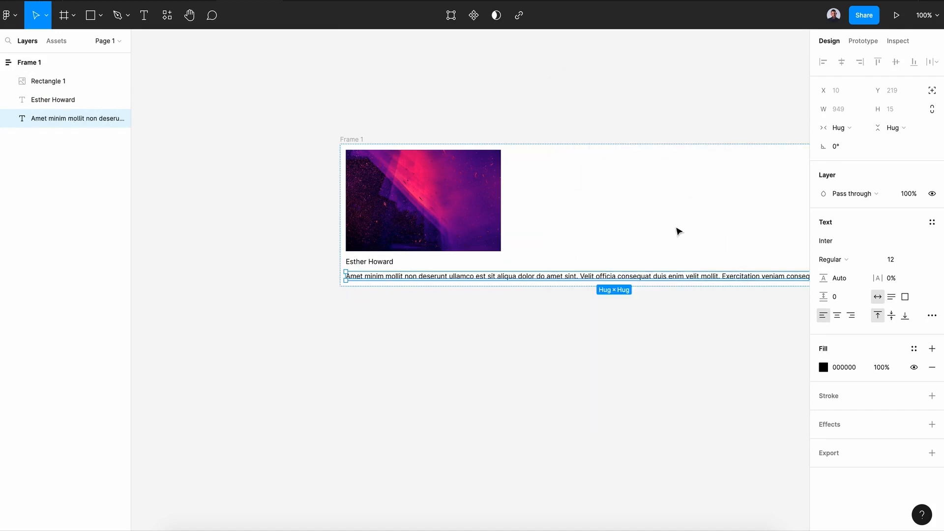
Narrow the lorem ipsum text box to about 260 wide and set its line height to 155%
{"action": "scroll", "coordinate": [626, 336], "scroll_direction": "right", "scroll_amount": 5}
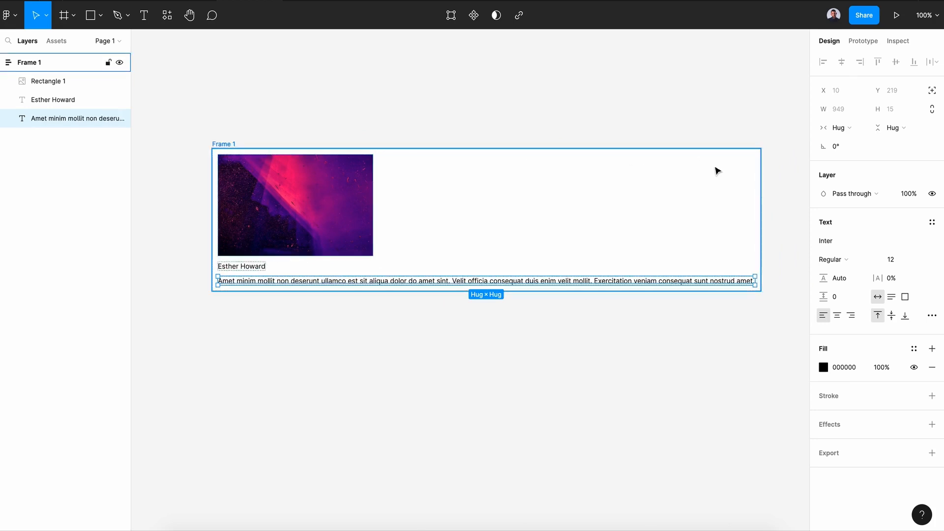
{"action": "left_click_drag", "start_coordinate": [755, 280], "coordinate": [366, 300]}
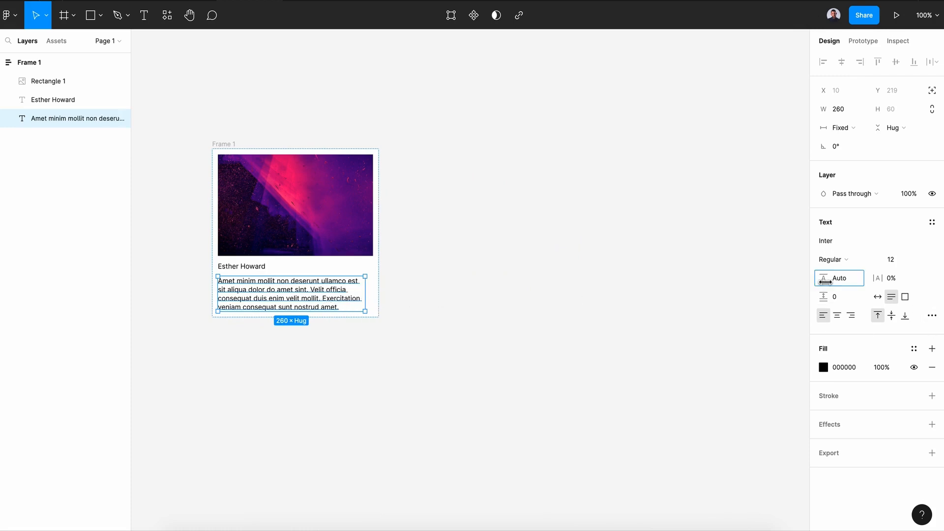
{"action": "left_click_drag", "start_coordinate": [823, 278], "coordinate": [864, 278]}
Set the title text's font size to 18 and its weight to Bold
{"action": "left_click", "coordinate": [248, 266]}
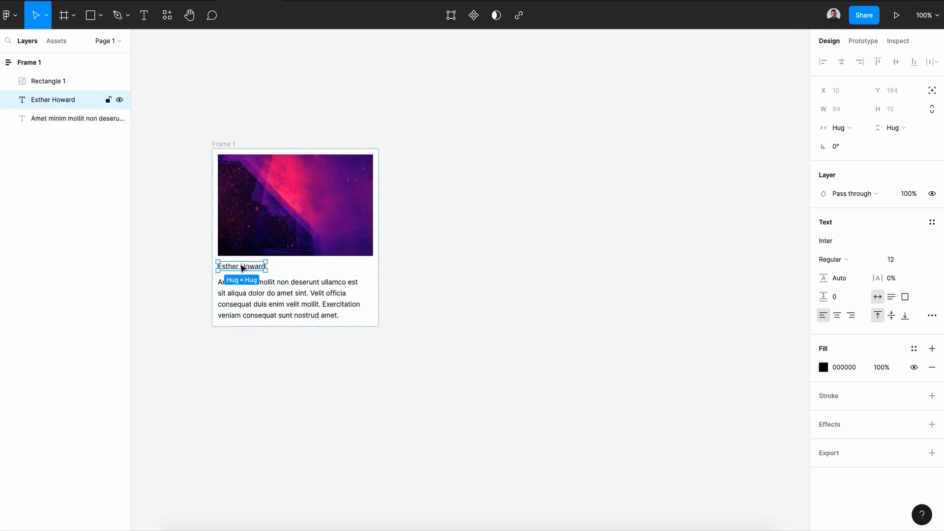
{"action": "left_click", "coordinate": [901, 263]}
{"action": "key", "text": "Return"}
{"action": "left_click", "coordinate": [853, 259]}
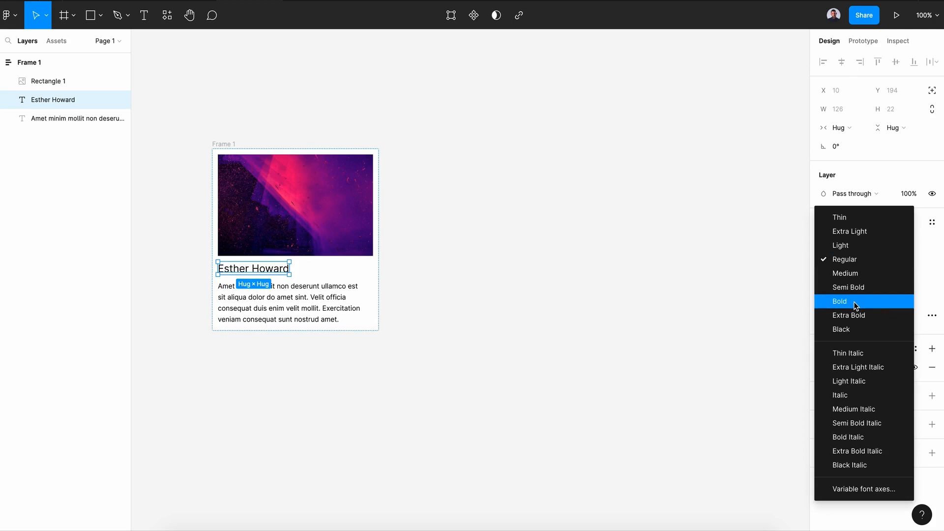
{"action": "left_click", "coordinate": [856, 305]}
{"action": "left_click", "coordinate": [312, 268]}
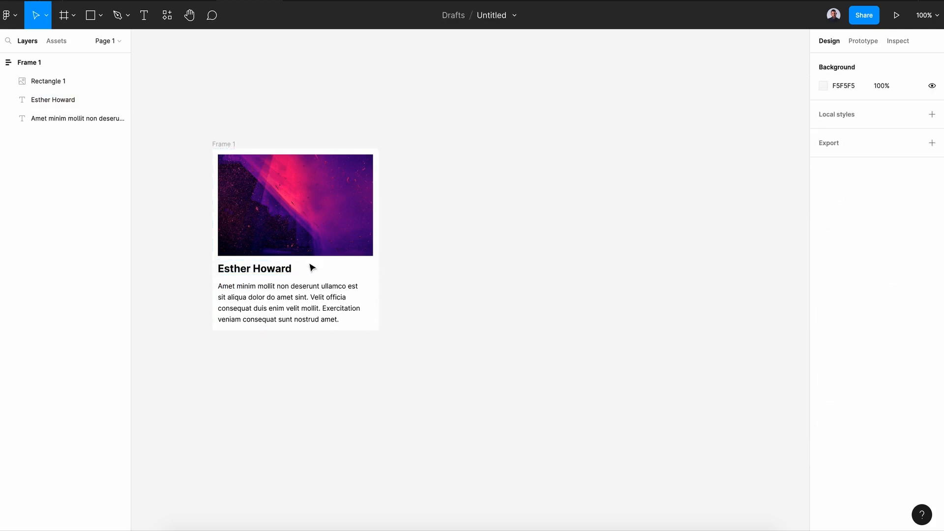
Move the card to the middle of the canvas and darken the page background to grey 7E7E7E
{"action": "left_click_drag", "start_coordinate": [231, 152], "coordinate": [381, 165]}
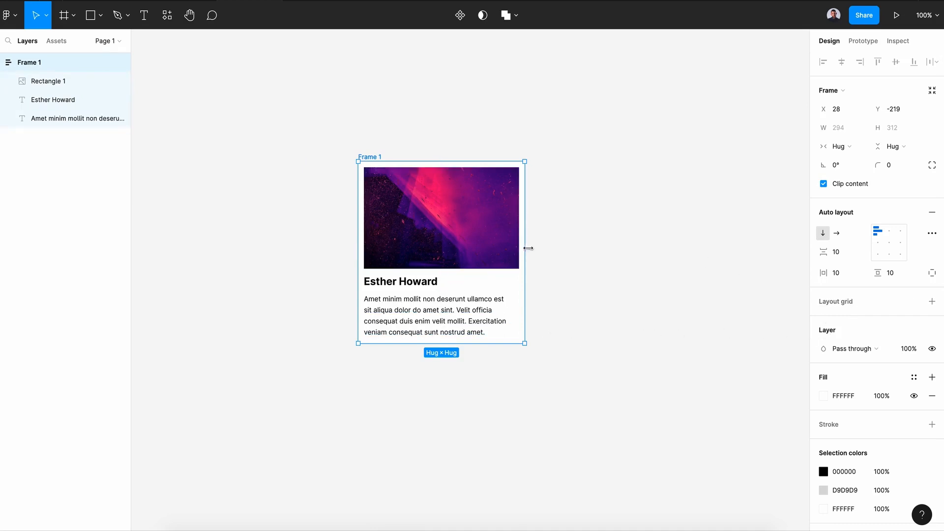
{"action": "left_click", "coordinate": [689, 242]}
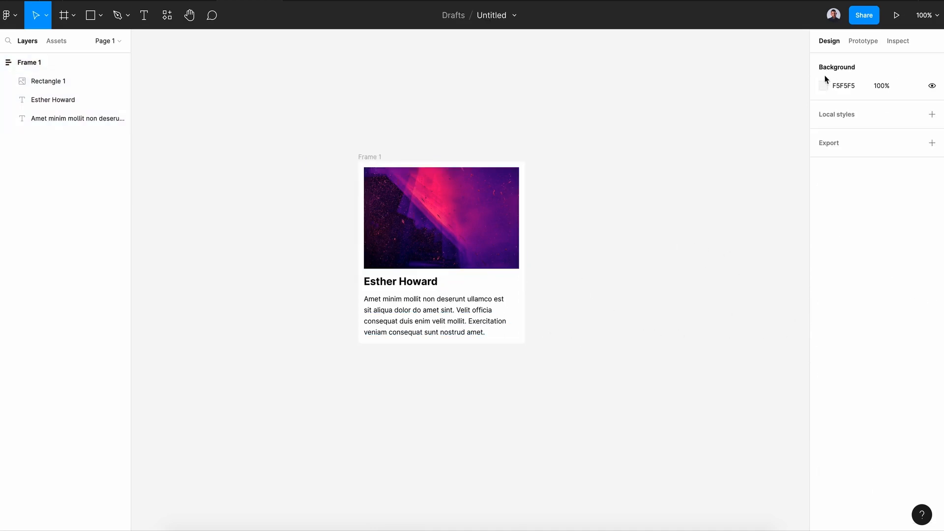
{"action": "left_click", "coordinate": [824, 87]}
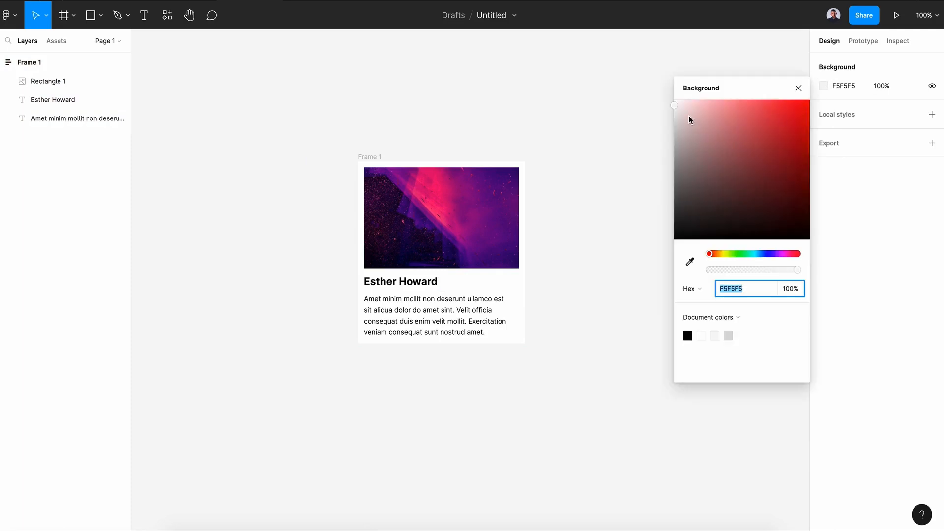
{"action": "left_click_drag", "start_coordinate": [686, 119], "coordinate": [650, 178]}
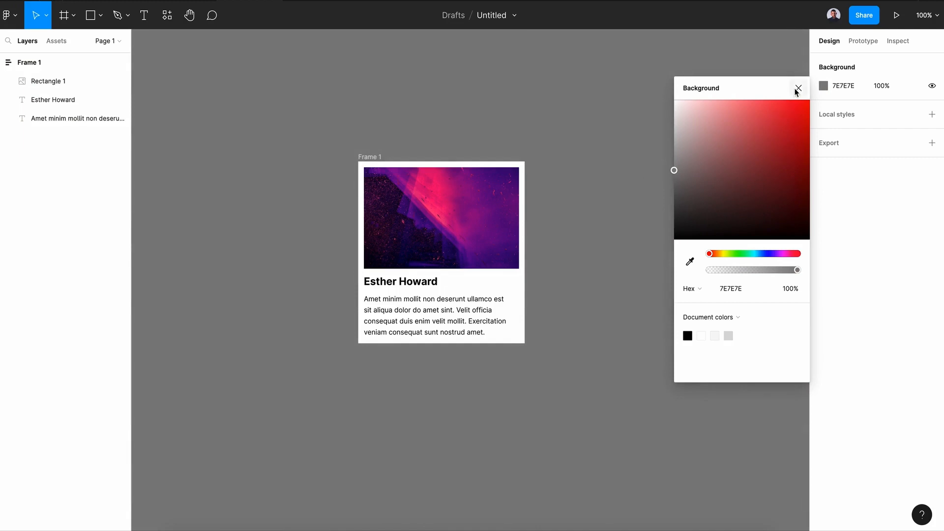
{"action": "left_click", "coordinate": [798, 89]}
Set the card frame's horizontal and vertical auto layout padding to 25
{"action": "left_click", "coordinate": [374, 162]}
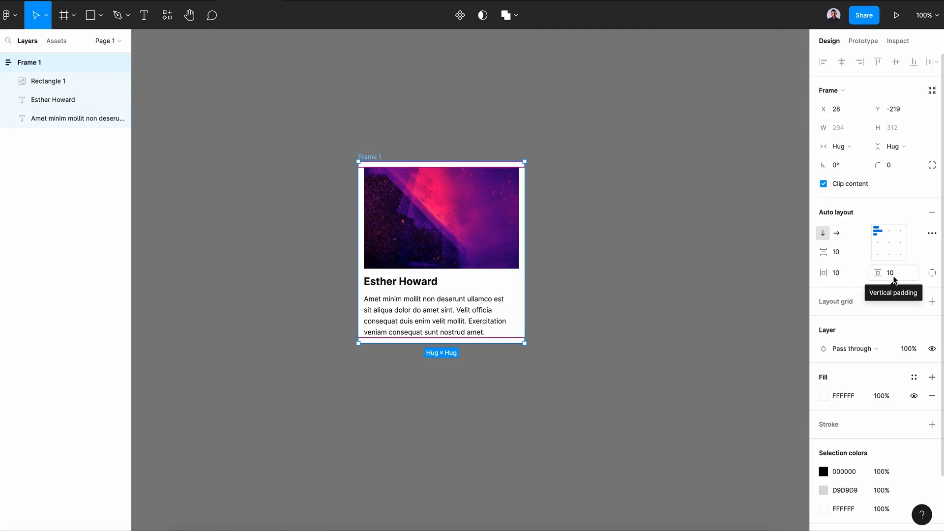
{"action": "left_click", "coordinate": [839, 275]}
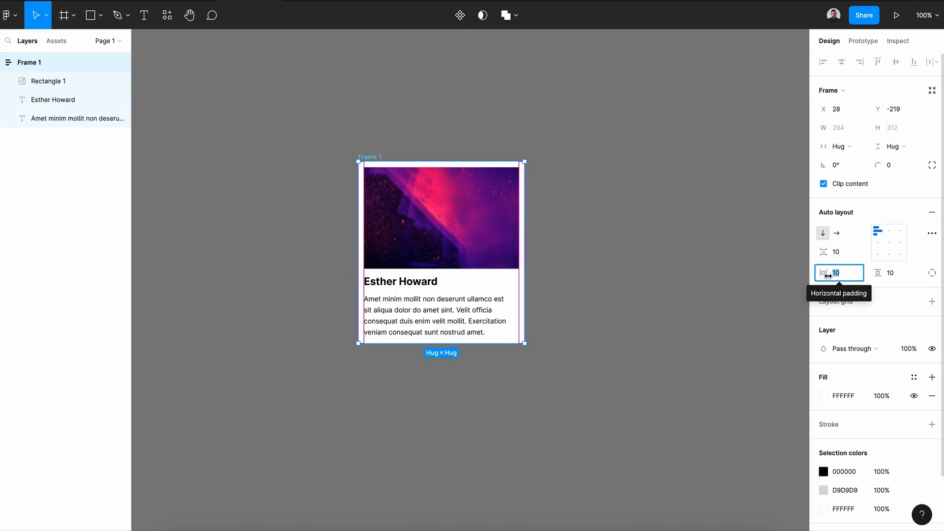
{"action": "type", "text": "25"}
{"action": "key", "text": "Return"}
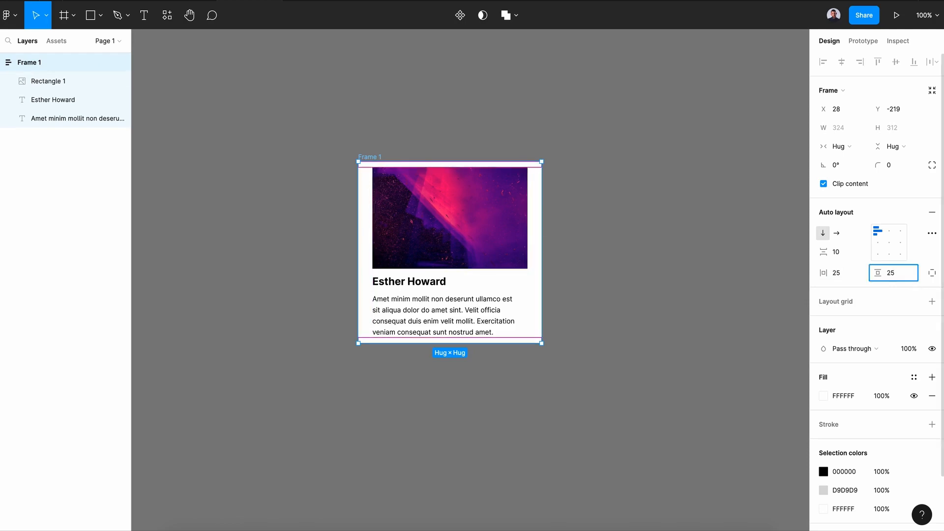
{"action": "type", "text": "25"}
{"action": "key", "text": "Return"}
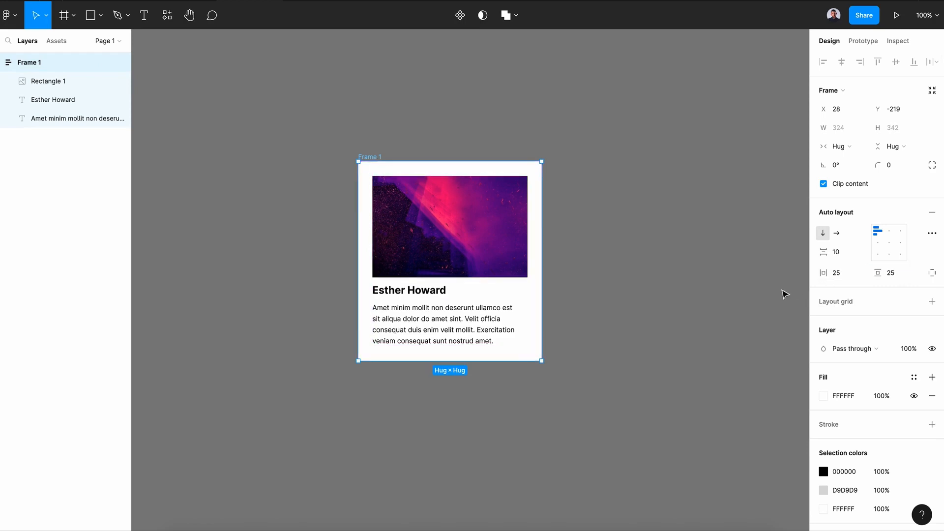
Round the card frame's corners with a radius of 10
{"action": "left_click", "coordinate": [742, 301]}
{"action": "left_click", "coordinate": [537, 226]}
{"action": "type", "text": "10"}
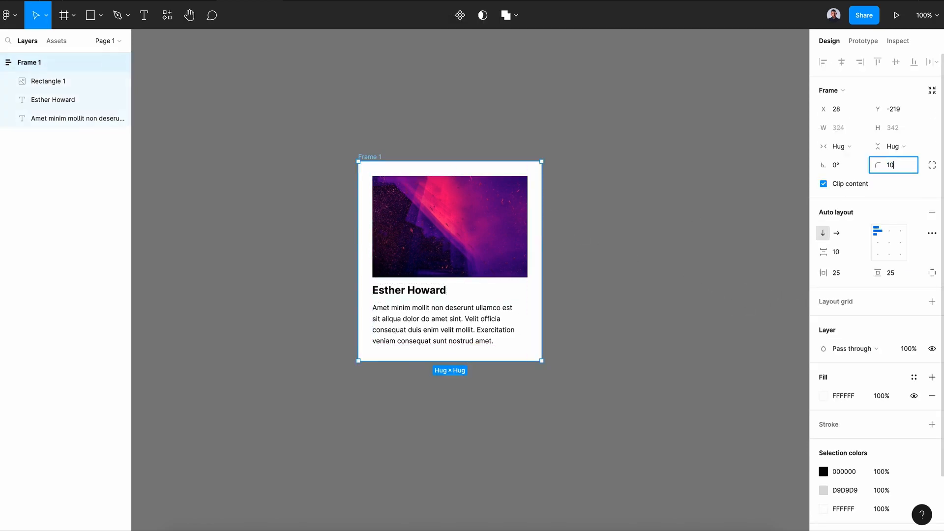
{"action": "left_click", "coordinate": [650, 297]}
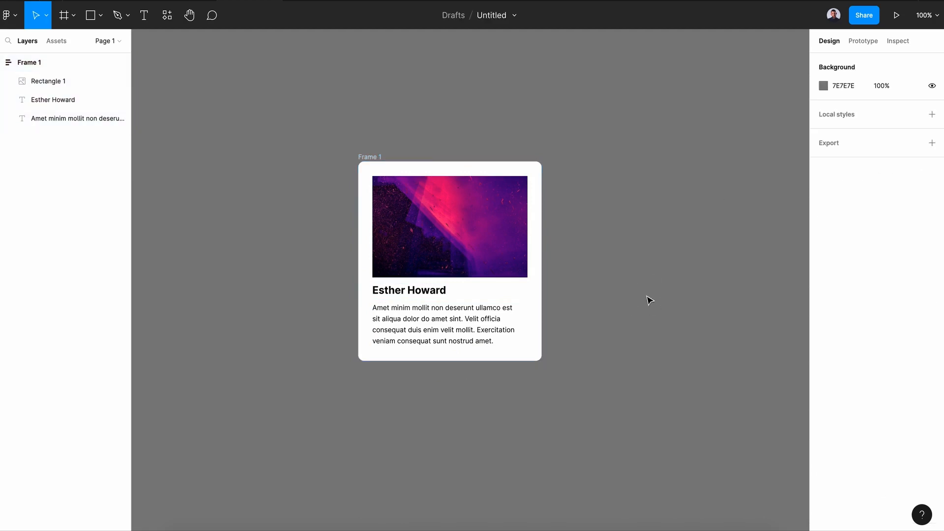
Increase the vertical space between the card's items to 20
{"action": "left_click", "coordinate": [485, 274]}
{"action": "left_click", "coordinate": [514, 300]}
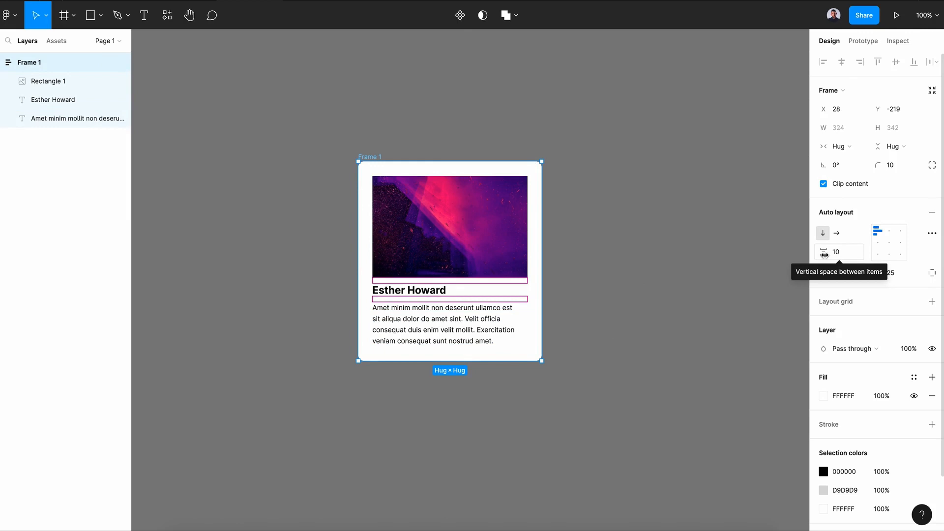
{"action": "mouse_move", "coordinate": [824, 255]}
{"action": "left_mouse_down"}
{"action": "mouse_move", "coordinate": [841, 255]}
{"action": "mouse_move", "coordinate": [823, 255]}
{"action": "left_mouse_up"}
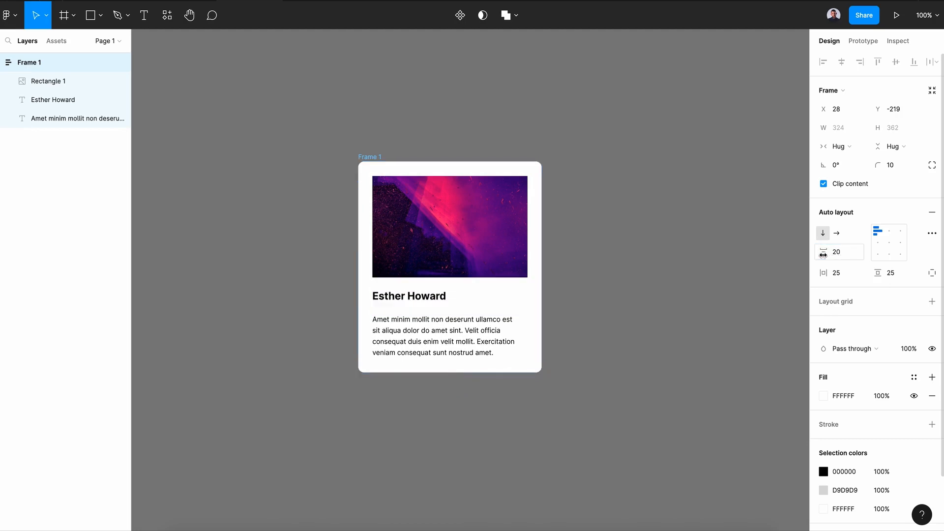
{"action": "scroll", "coordinate": [594, 351], "scroll_direction": "down", "scroll_amount": 1}
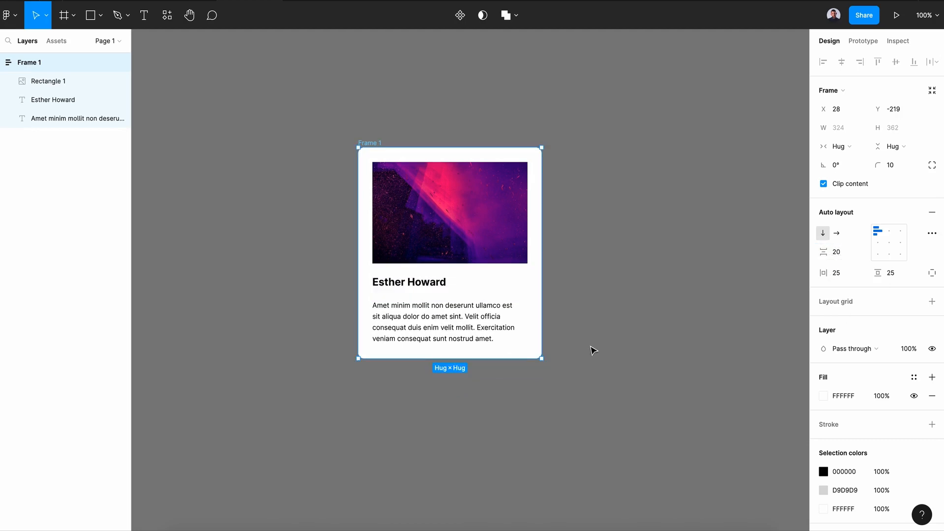
Try widening the card frame to about 361, and undo the resize
{"action": "left_click", "coordinate": [526, 297]}
{"action": "left_click_drag", "start_coordinate": [545, 269], "coordinate": [564, 249]}
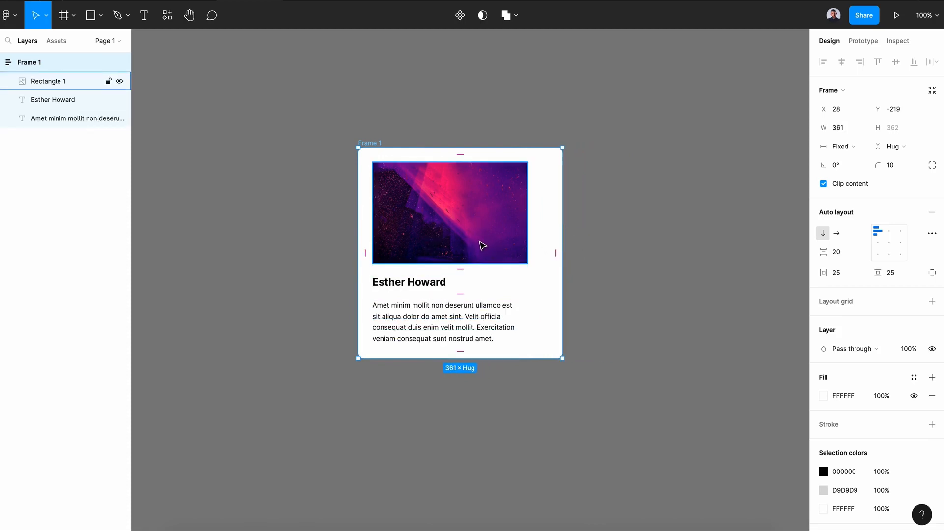
{"action": "key", "text": "ctrl+z"}
Set the image's horizontal resizing to Fill container and test it by widening the card frame to about 314
{"action": "left_click", "coordinate": [434, 218]}
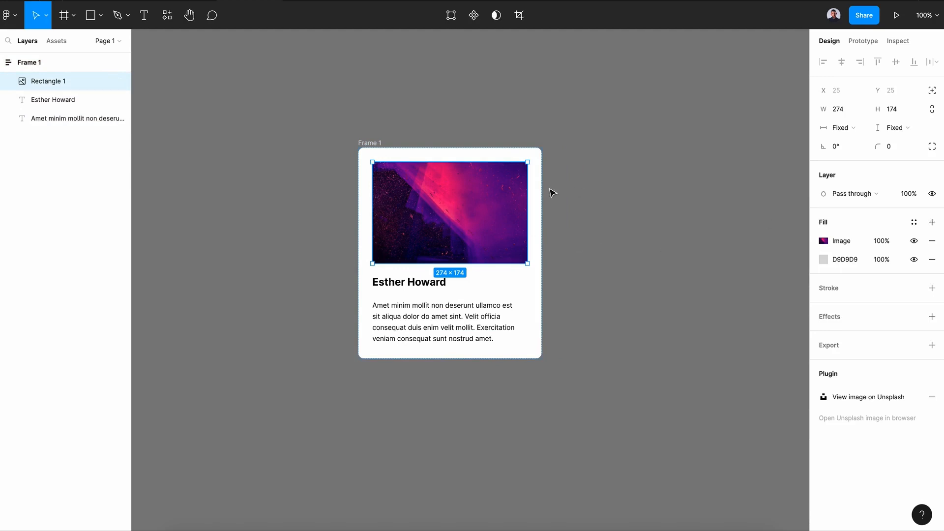
{"action": "left_click", "coordinate": [844, 128]}
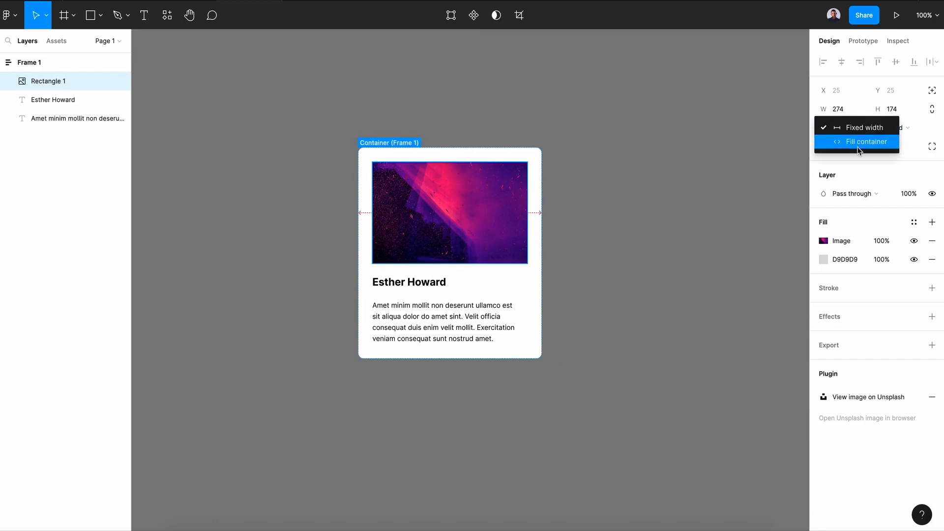
{"action": "left_click", "coordinate": [857, 145]}
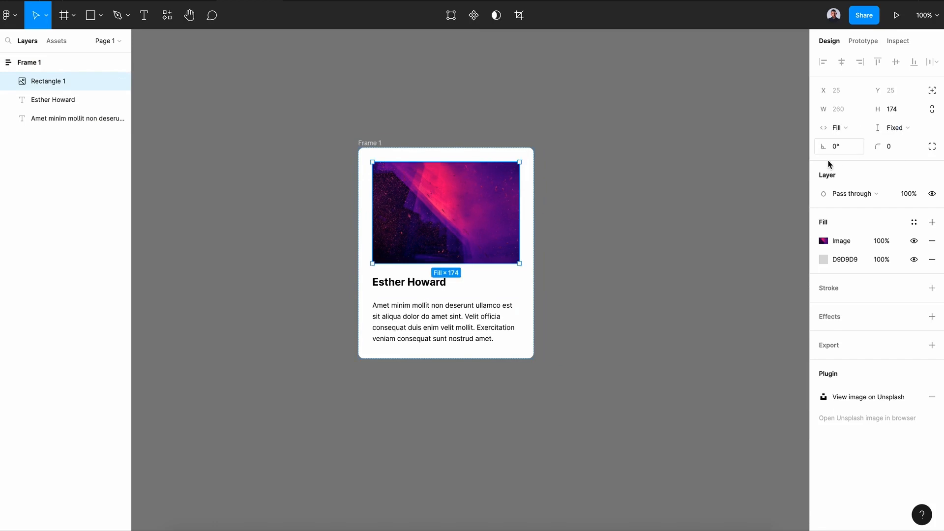
{"action": "left_click", "coordinate": [383, 148]}
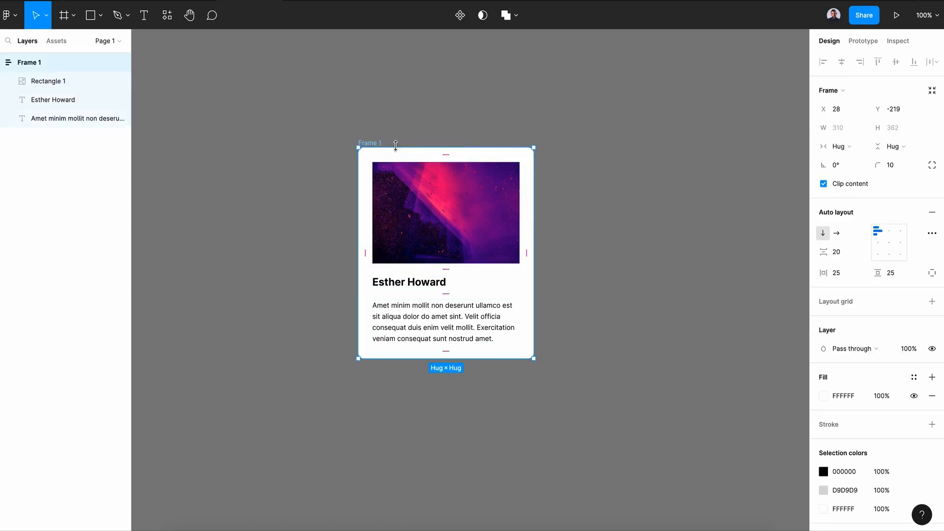
{"action": "mouse_move", "coordinate": [534, 213]}
{"action": "left_mouse_down"}
{"action": "mouse_move", "coordinate": [630, 217]}
{"action": "mouse_move", "coordinate": [537, 218]}
{"action": "left_mouse_up"}
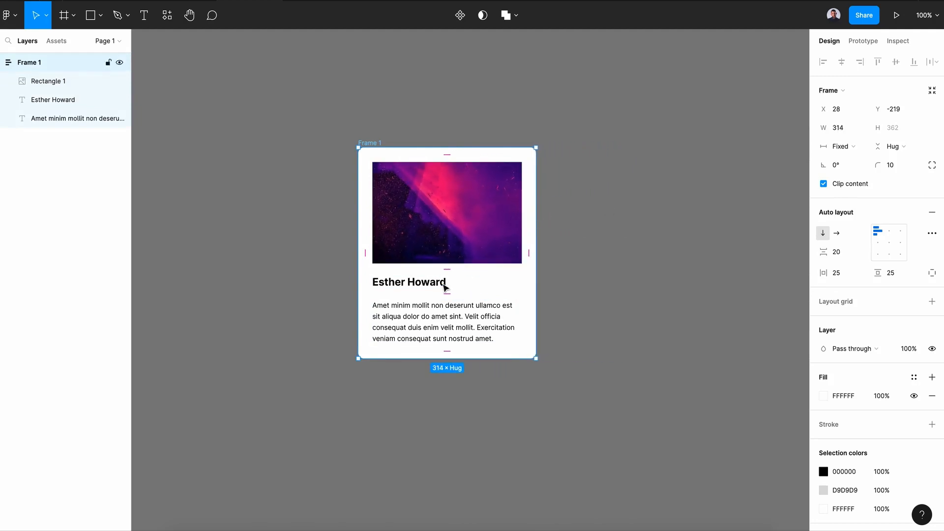
Set the paragraph's horizontal resizing to Fill container and narrow the card frame to about 215 wide
{"action": "left_click", "coordinate": [430, 324]}
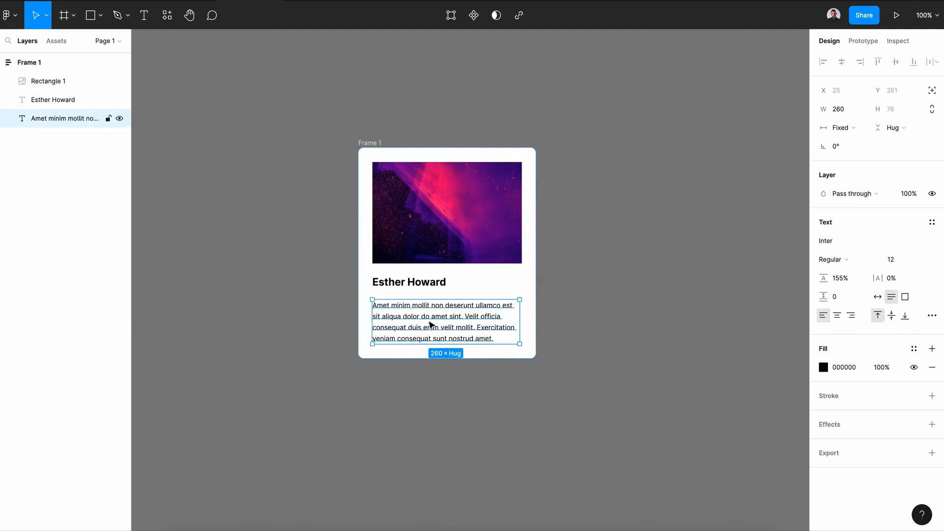
{"action": "left_click", "coordinate": [839, 128]}
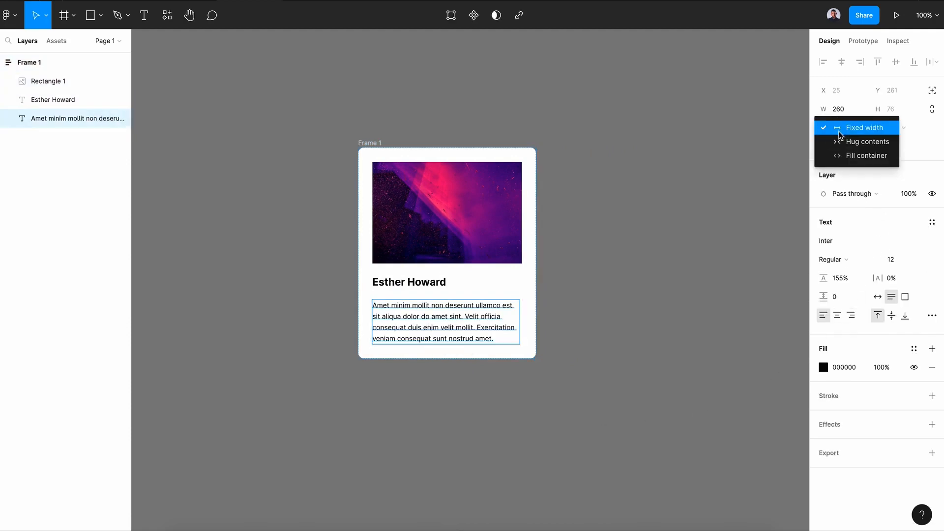
{"action": "left_click", "coordinate": [854, 159]}
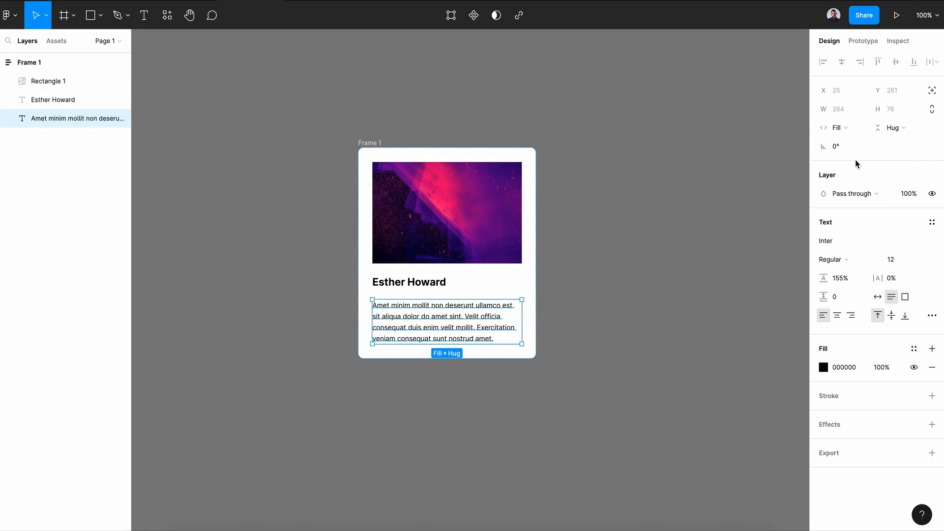
{"action": "left_click", "coordinate": [375, 143]}
{"action": "mouse_move", "coordinate": [539, 251]}
{"action": "left_mouse_down"}
{"action": "mouse_move", "coordinate": [672, 255]}
{"action": "mouse_move", "coordinate": [464, 250]}
{"action": "mouse_move", "coordinate": [480, 250]}
{"action": "left_mouse_up"}
Set the title's horizontal resizing to Fill container and widen the card frame to test the responsive layout
{"action": "left_click", "coordinate": [428, 288]}
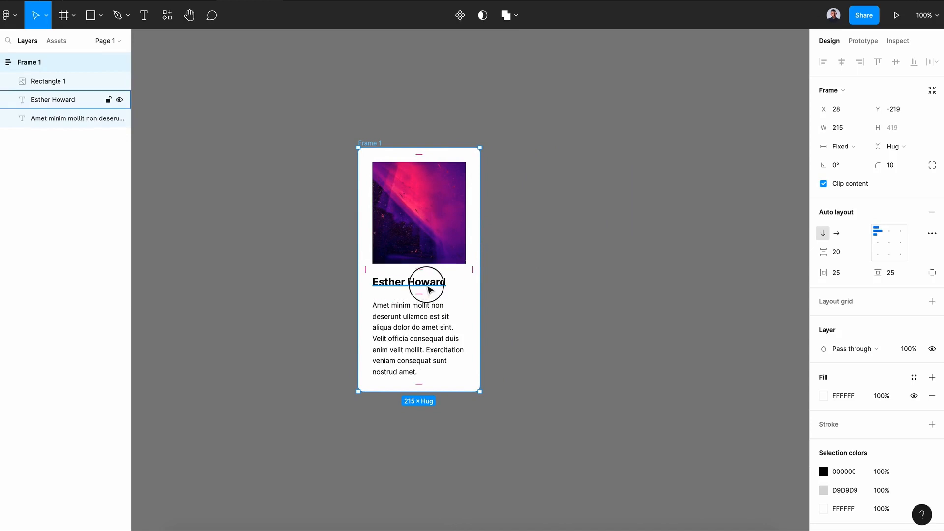
{"action": "left_click", "coordinate": [838, 127]}
{"action": "left_click", "coordinate": [843, 140]}
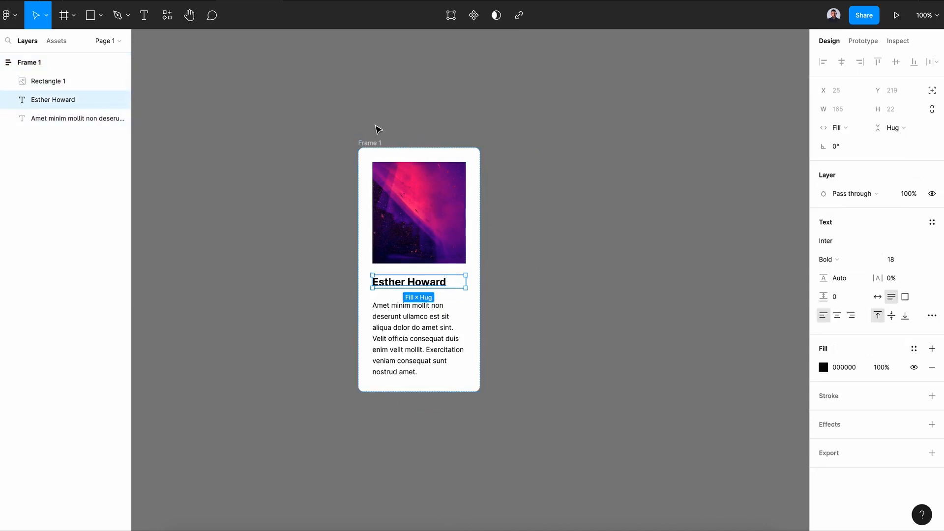
{"action": "left_click", "coordinate": [367, 149]}
{"action": "left_click_drag", "start_coordinate": [480, 232], "coordinate": [576, 236]}
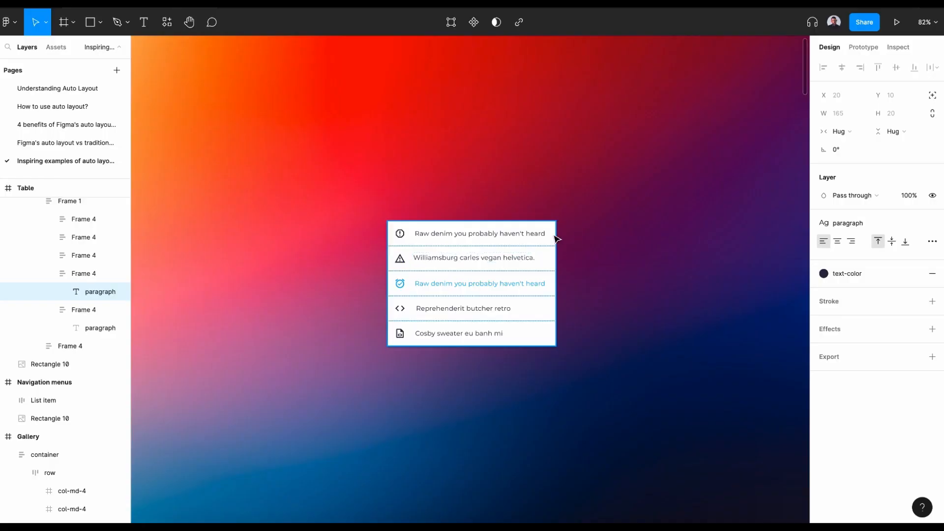
Narrow the List item frame in the Lists example to about 334 wide
{"action": "left_click", "coordinate": [553, 235]}
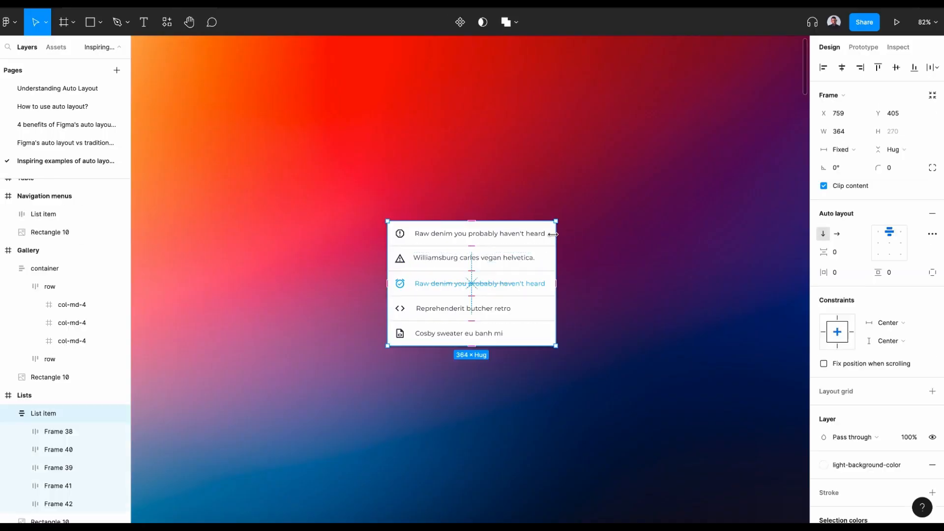
{"action": "mouse_move", "coordinate": [554, 238]}
{"action": "left_mouse_down"}
{"action": "mouse_move", "coordinate": [516, 236]}
{"action": "mouse_move", "coordinate": [581, 242]}
{"action": "mouse_move", "coordinate": [558, 242]}
{"action": "left_mouse_up"}
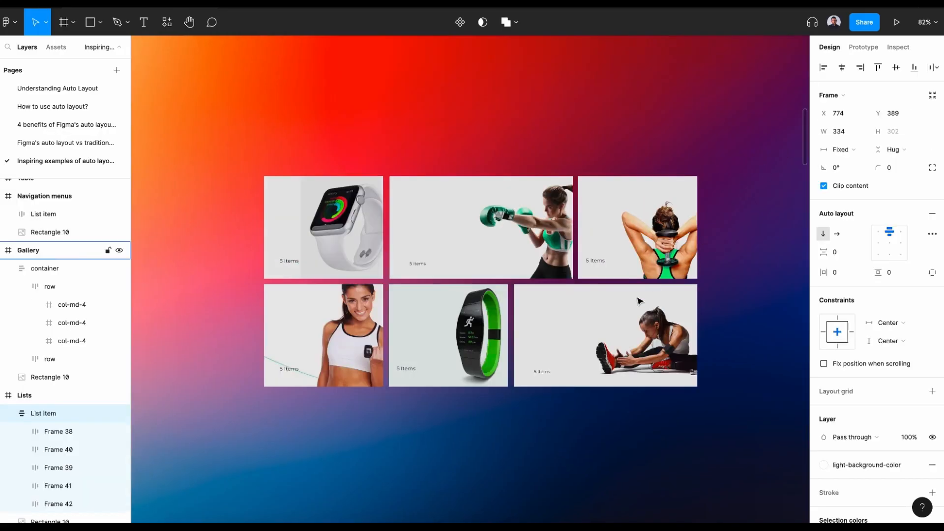
Move the gallery's lower row above the upper row and return it to its original place to demonstrate reordering
{"action": "left_click", "coordinate": [565, 354]}
{"action": "left_click", "coordinate": [565, 354]}
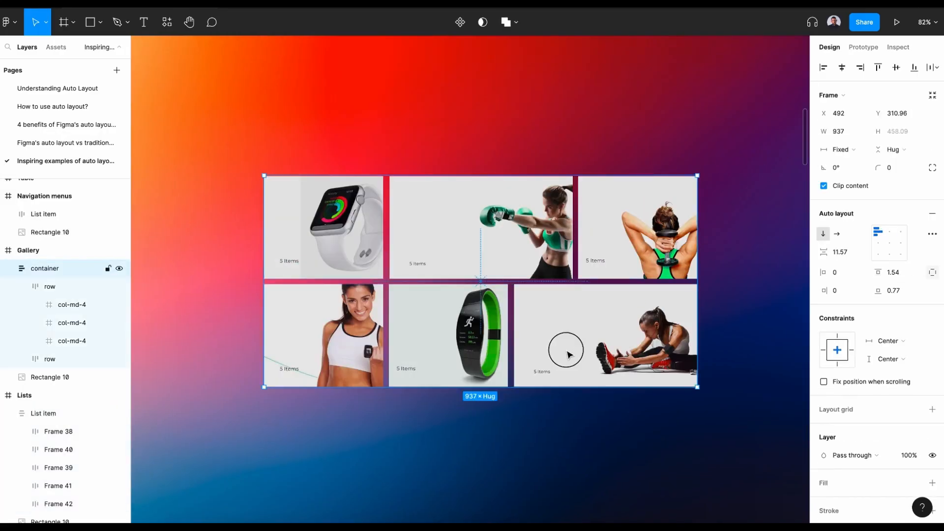
{"action": "key", "text": "Up"}
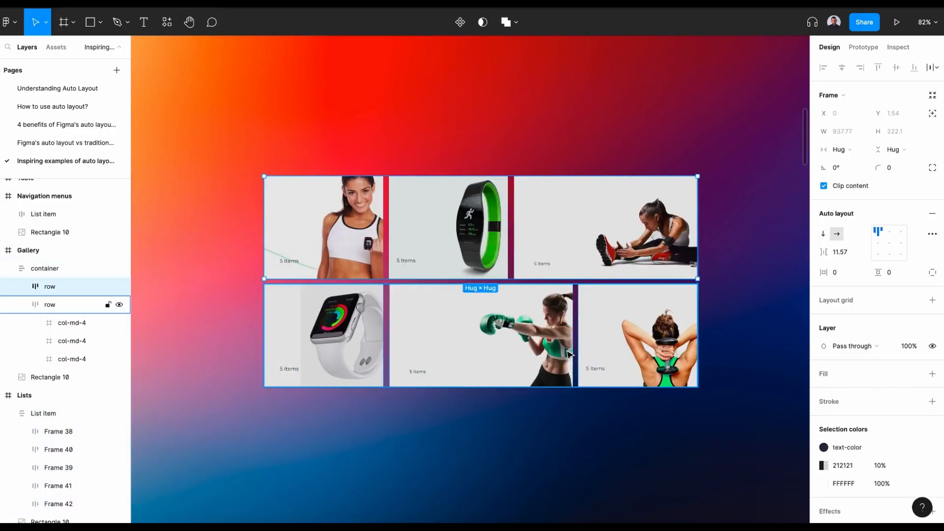
{"action": "key", "text": "Down"}
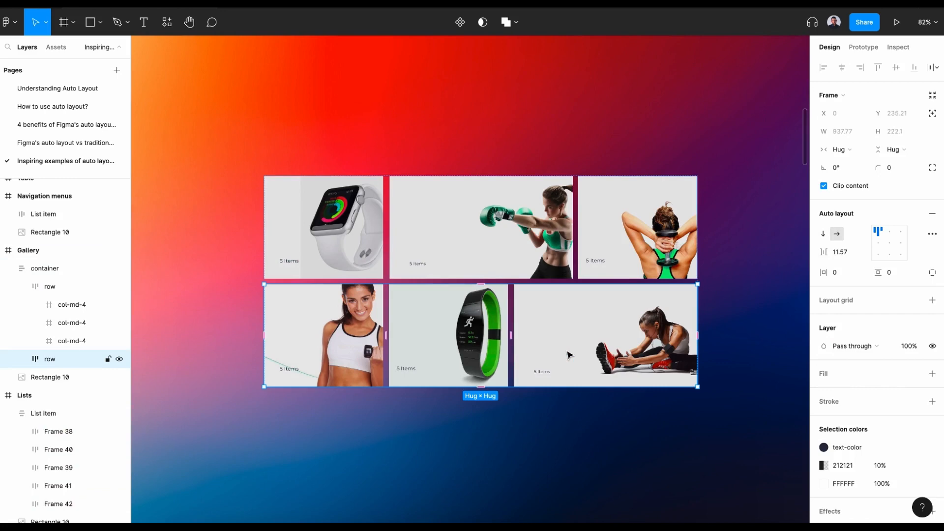
Shift the green wristband tile one place right within the gallery's lower row and move it back
{"action": "left_click", "coordinate": [453, 338]}
{"action": "key", "text": "Right"}
{"action": "key", "text": "Left"}
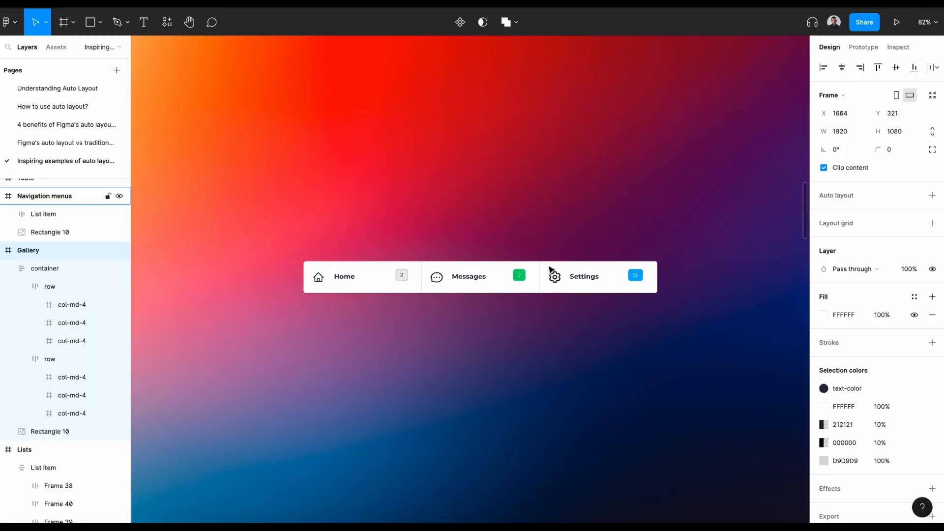
Switch the navigation menu's auto layout direction to vertical and return it to horizontal
{"action": "left_click", "coordinate": [513, 283]}
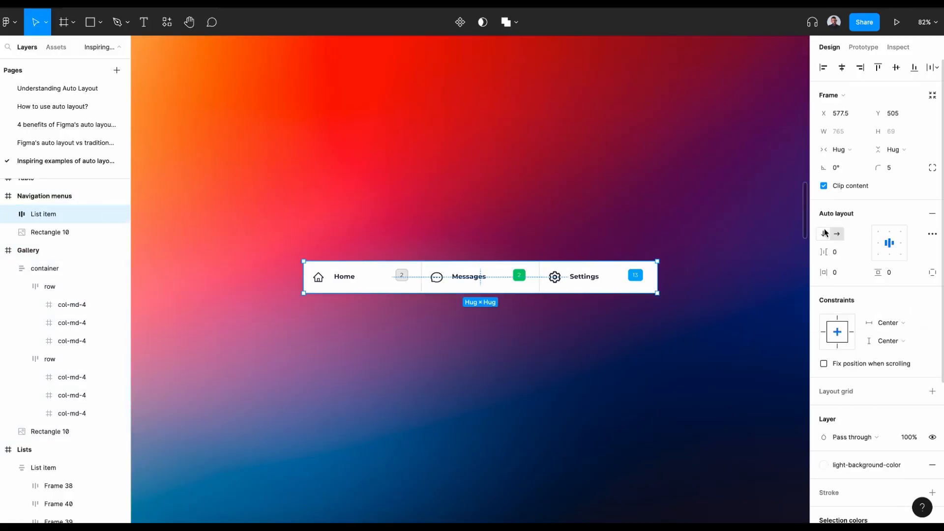
{"action": "left_click", "coordinate": [824, 234]}
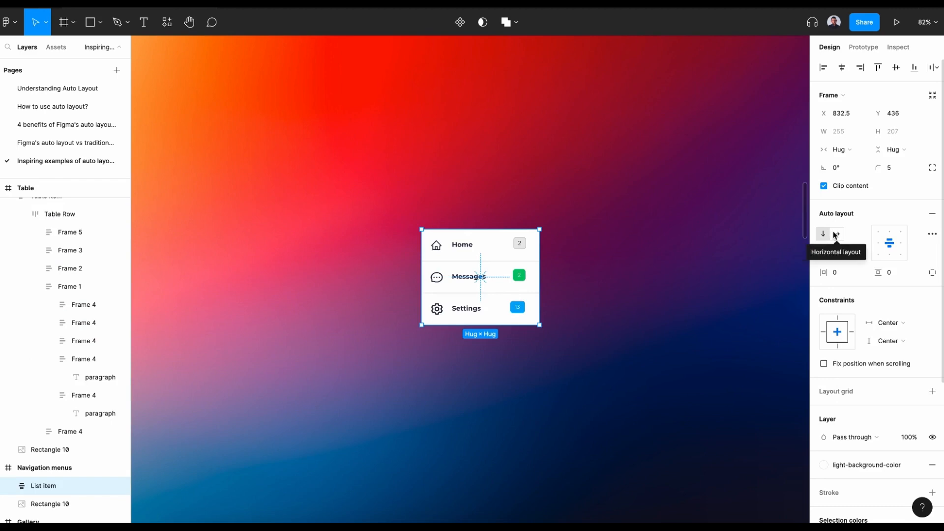
{"action": "left_click", "coordinate": [836, 234]}
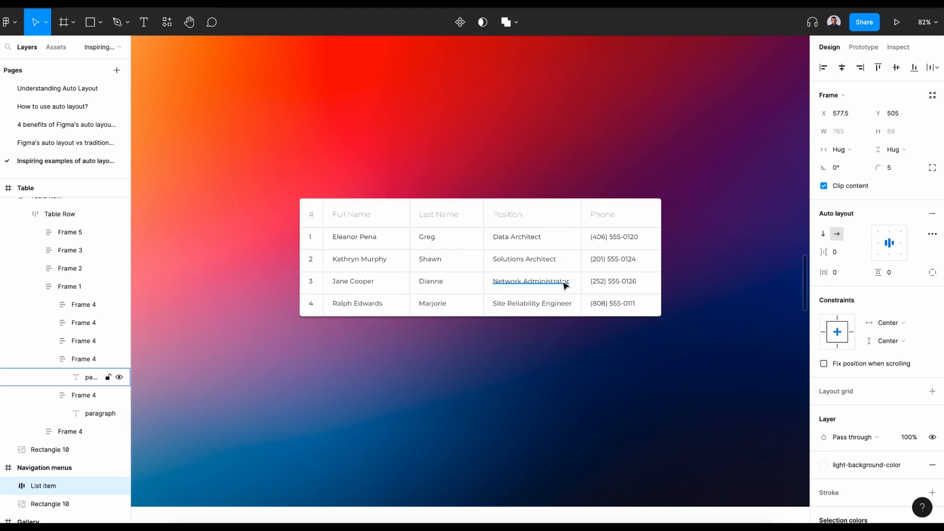
Lengthen the Position text in the table's third row to "Network Administrator Network Administrator" by duplicating its content
{"action": "double_click", "coordinate": [565, 283]}
{"action": "key", "text": "ctrl+c"}
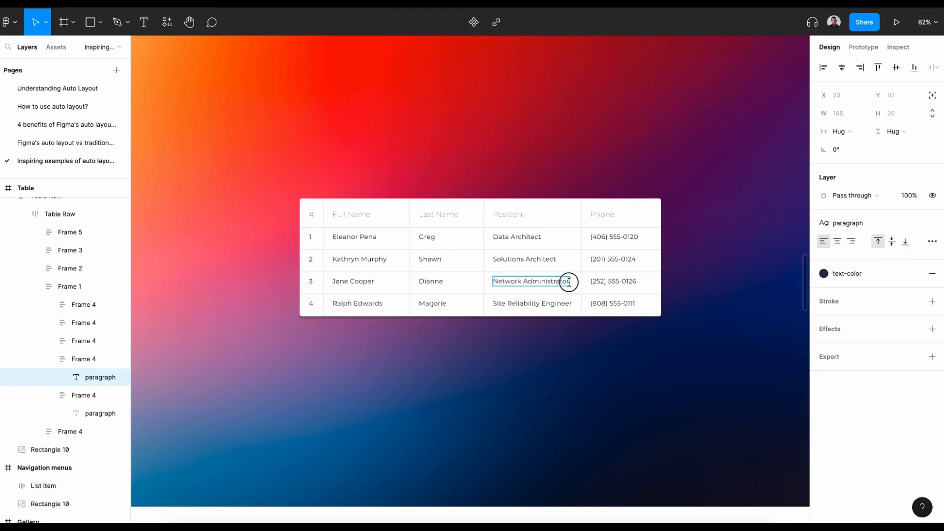
{"action": "key", "text": "ctrl+v"}
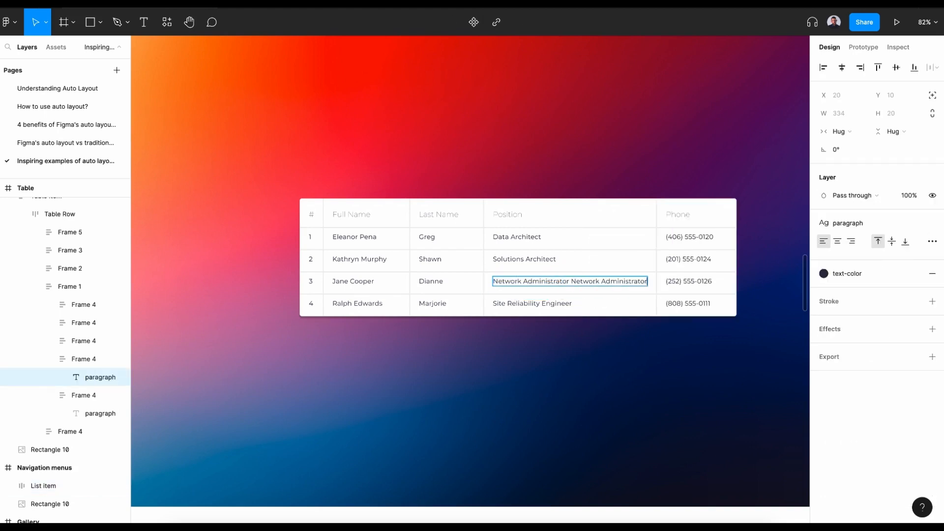
{"action": "left_click", "coordinate": [538, 377]}
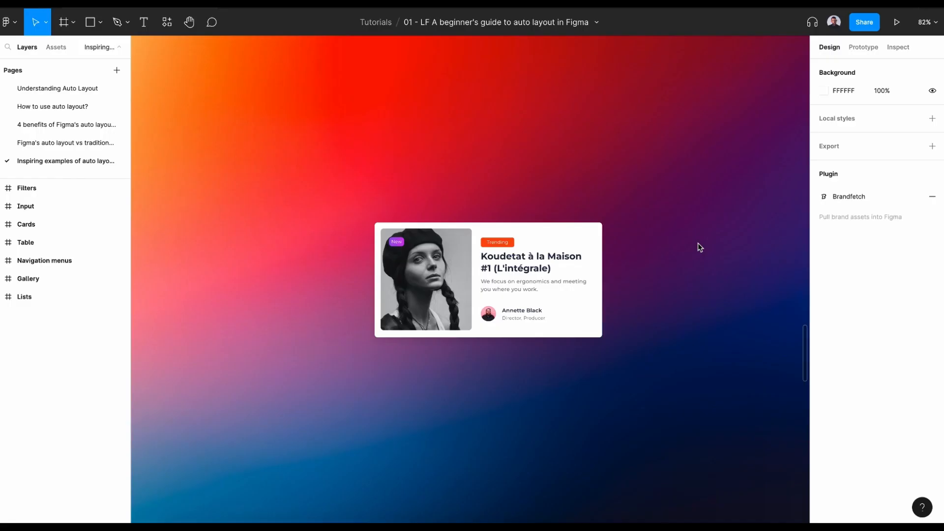
Set the horizontal resizing of the card's fixed-height image frame to Fill container and test it by resizing the card's width
{"action": "left_click", "coordinate": [586, 305]}
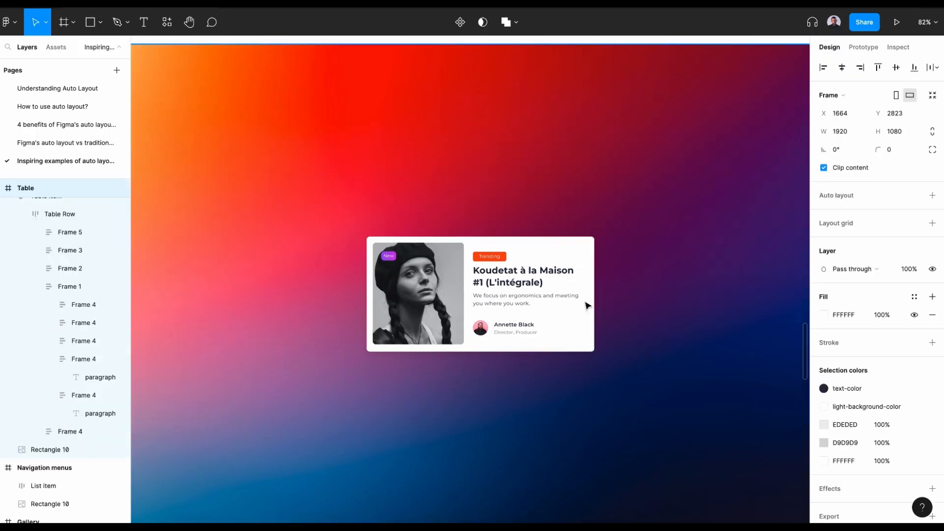
{"action": "double_click", "coordinate": [457, 287]}
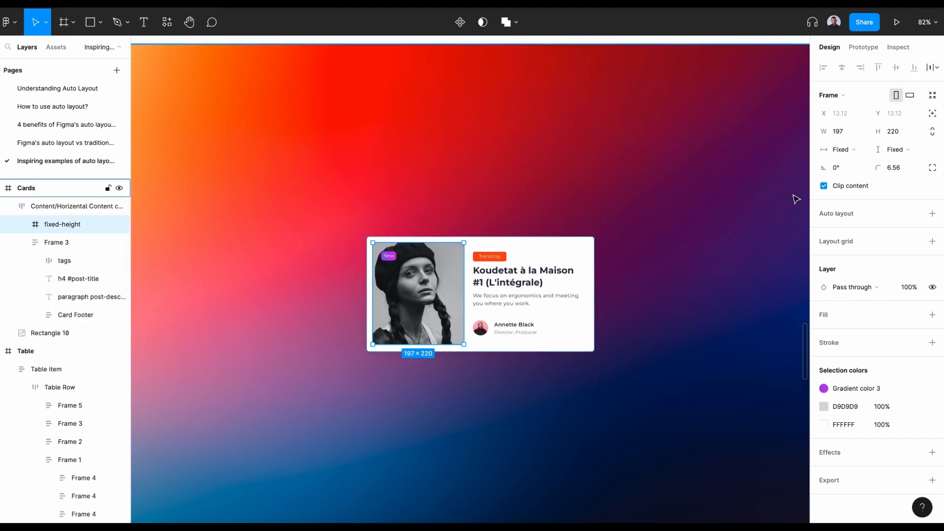
{"action": "left_click", "coordinate": [844, 150]}
{"action": "left_click", "coordinate": [850, 163]}
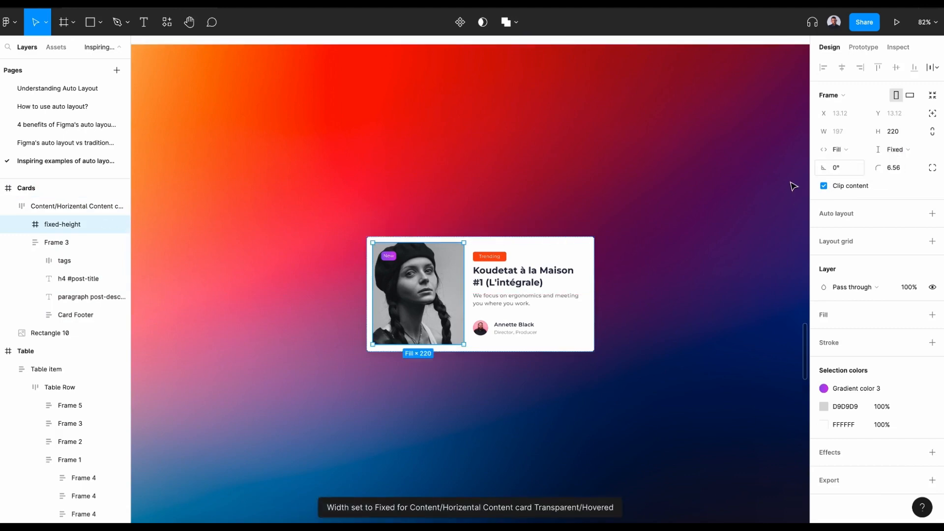
{"action": "left_click", "coordinate": [593, 243]}
{"action": "mouse_move", "coordinate": [596, 263]}
{"action": "left_mouse_down"}
{"action": "mouse_move", "coordinate": [700, 269]}
{"action": "mouse_move", "coordinate": [599, 271]}
{"action": "left_mouse_up"}
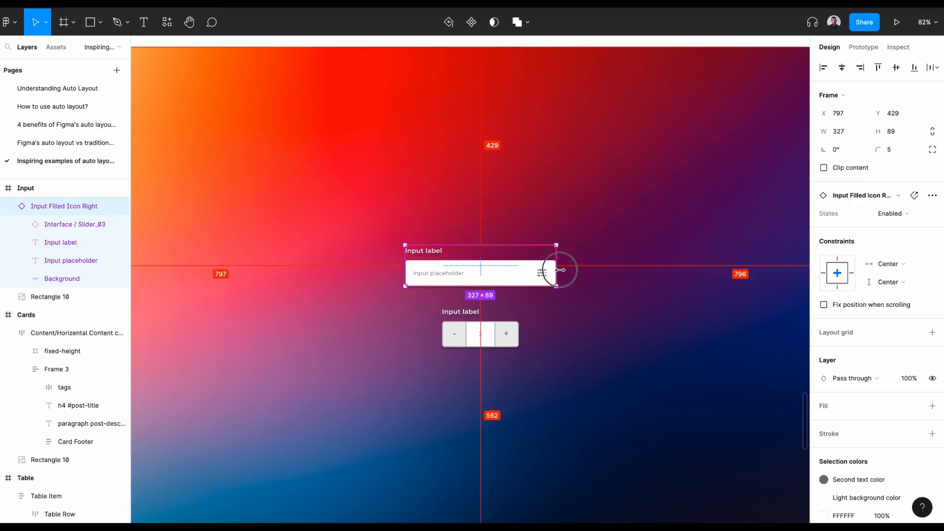
Narrow the Input Filled Icon Right field and widen the Digit input to about 226 in the Input example
{"action": "left_click_drag", "start_coordinate": [552, 272], "coordinate": [533, 274]}
{"action": "left_click", "coordinate": [500, 339]}
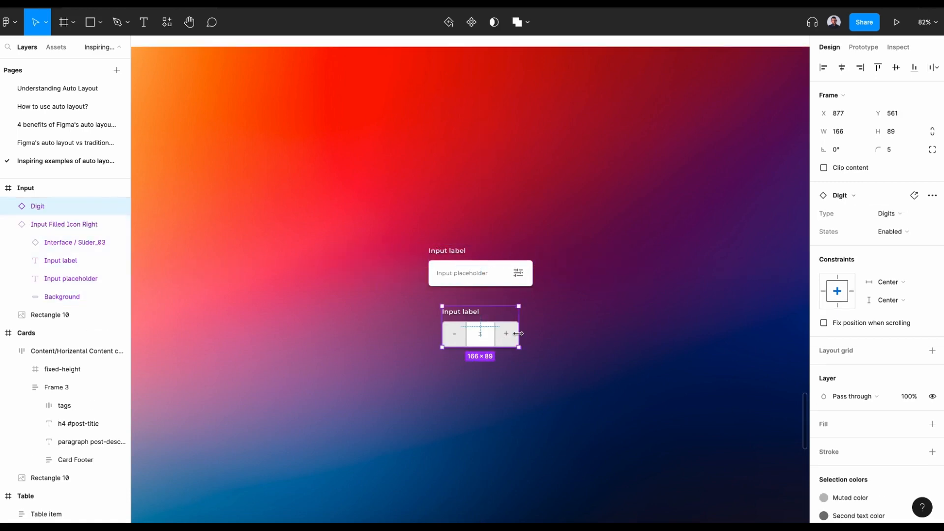
{"action": "mouse_move", "coordinate": [519, 338]}
{"action": "left_mouse_down"}
{"action": "mouse_move", "coordinate": [600, 334]}
{"action": "mouse_move", "coordinate": [533, 327]}
{"action": "left_mouse_up"}
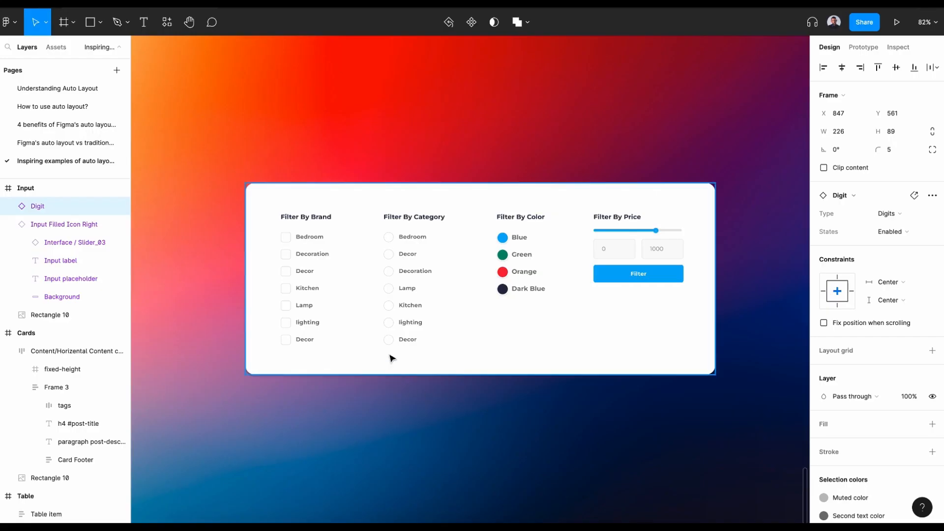
Reorder the filter columns so that Filter By Color comes after Filter By Price
{"action": "left_click", "coordinate": [509, 280]}
{"action": "double_click", "coordinate": [509, 279]}
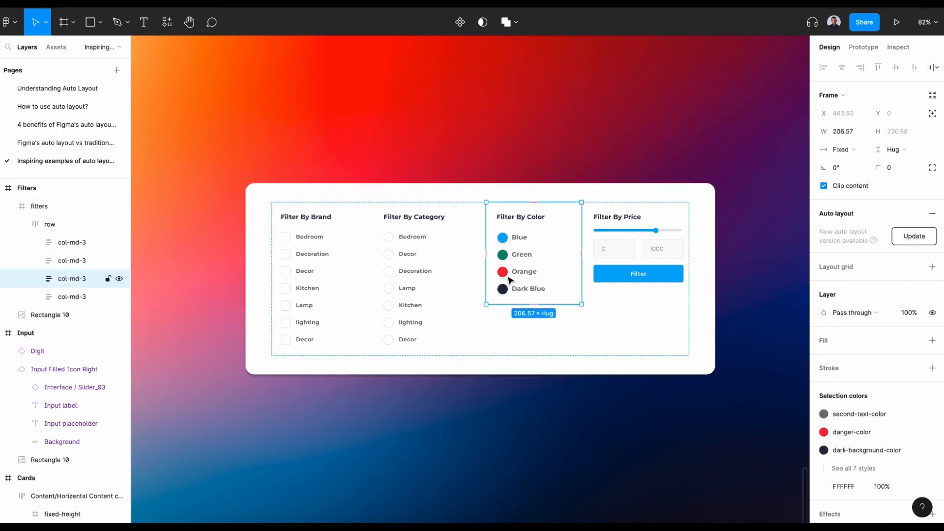
{"action": "key", "text": "Left"}
{"action": "key", "text": "Left"}
{"action": "key", "text": "Right"}
{"action": "key", "text": "Right"}
{"action": "key", "text": "Right"}
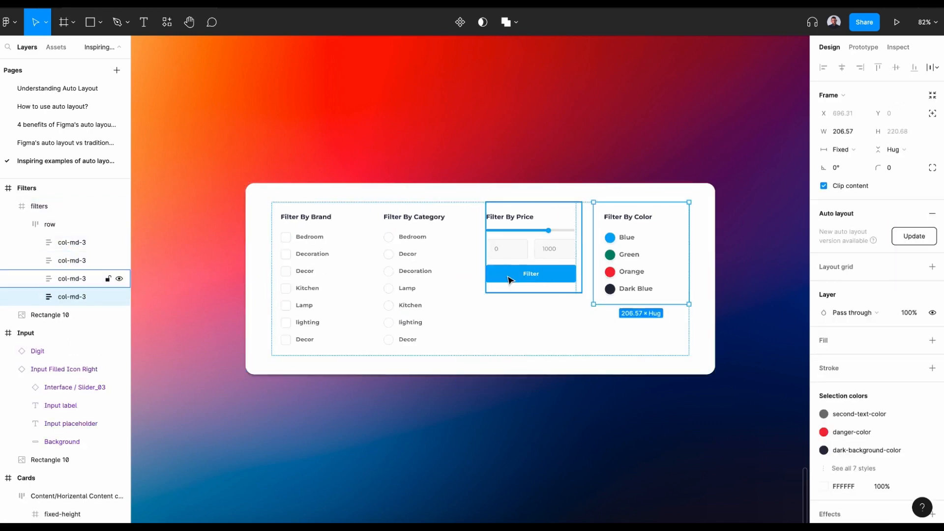
{"action": "left_click", "coordinate": [510, 447]}
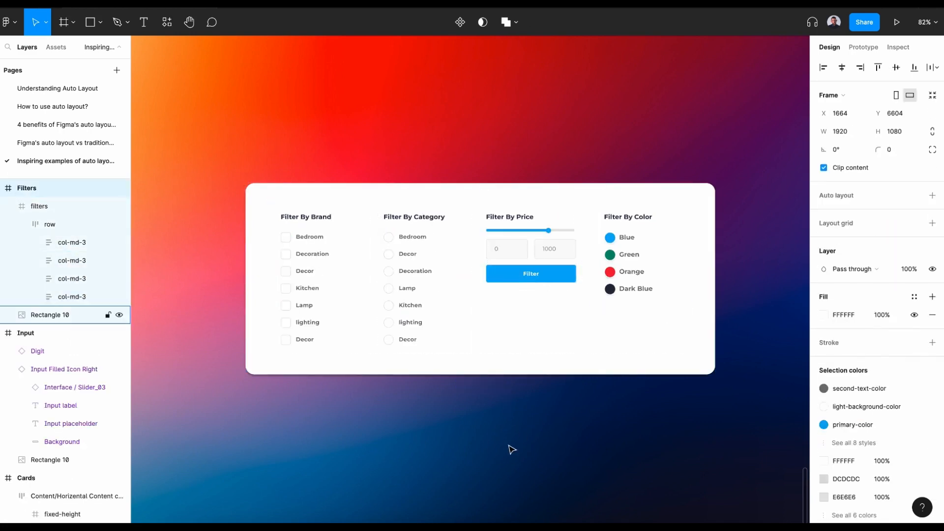